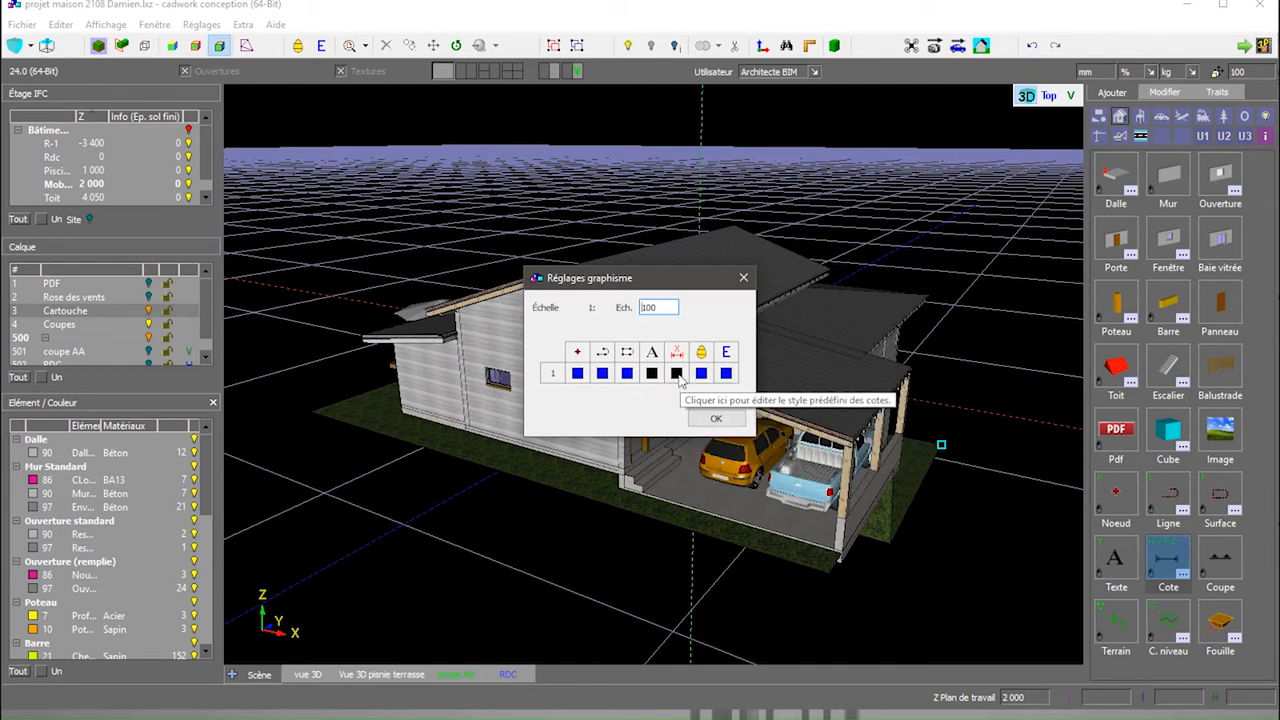
Step: Review the predefined dimension and text styles, including font, size, decimals and factor, and close the graphics settings
left_click(677, 374)
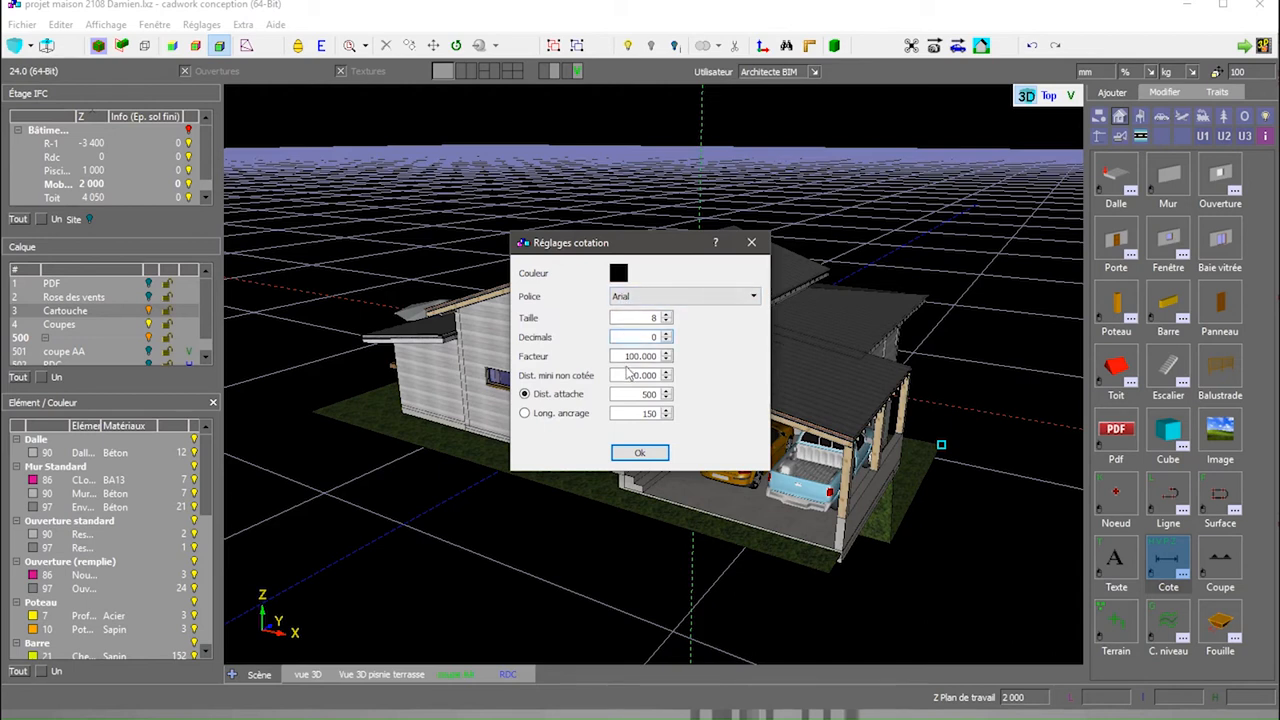
left_click(645, 454)
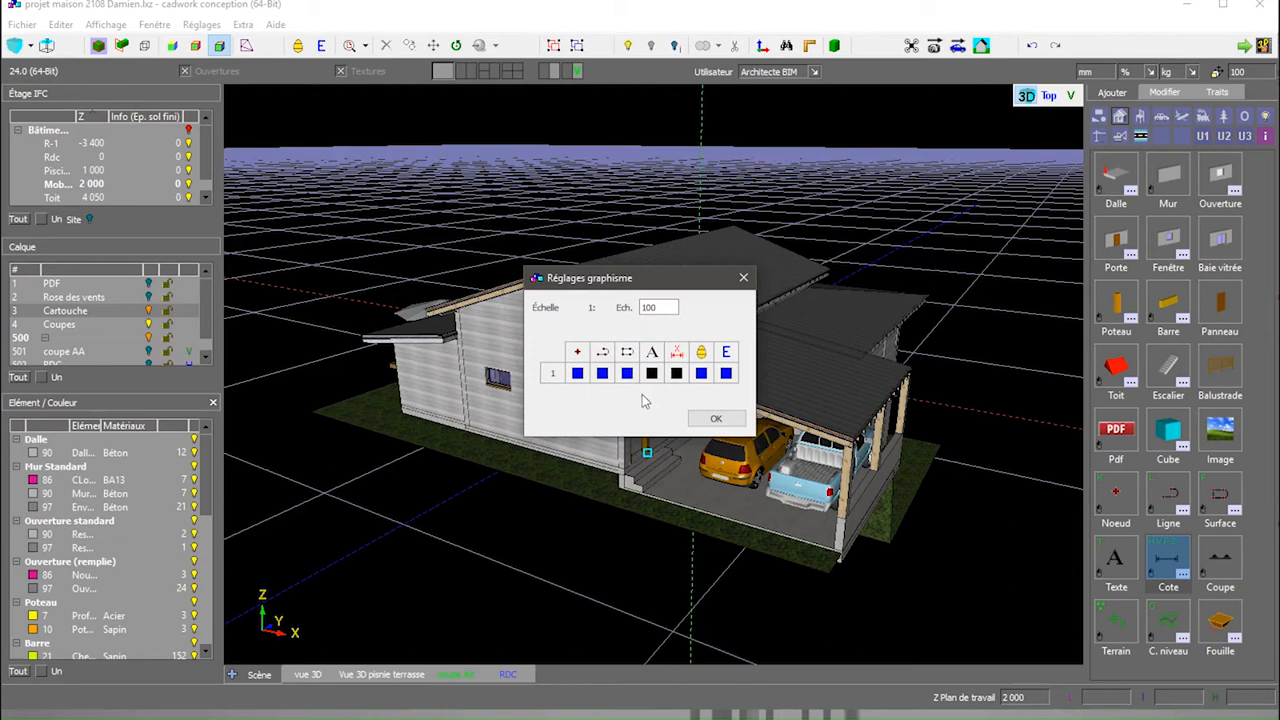
left_click(653, 375)
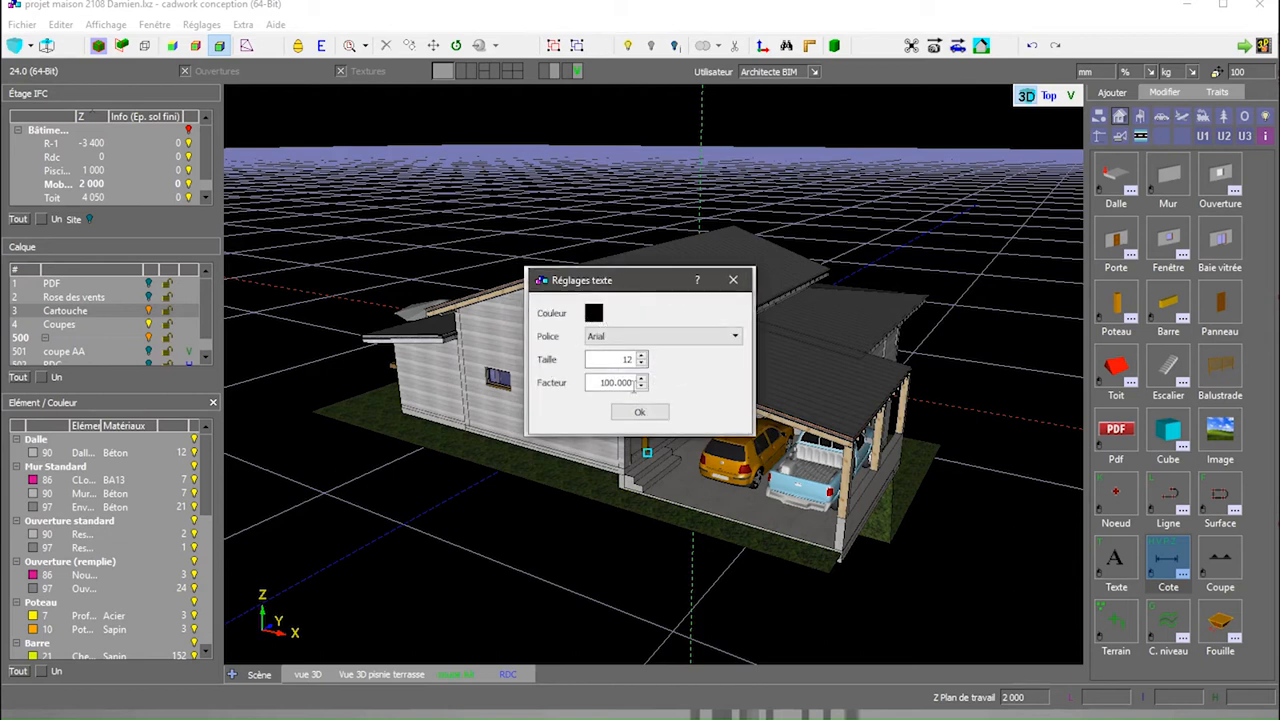
left_click(643, 414)
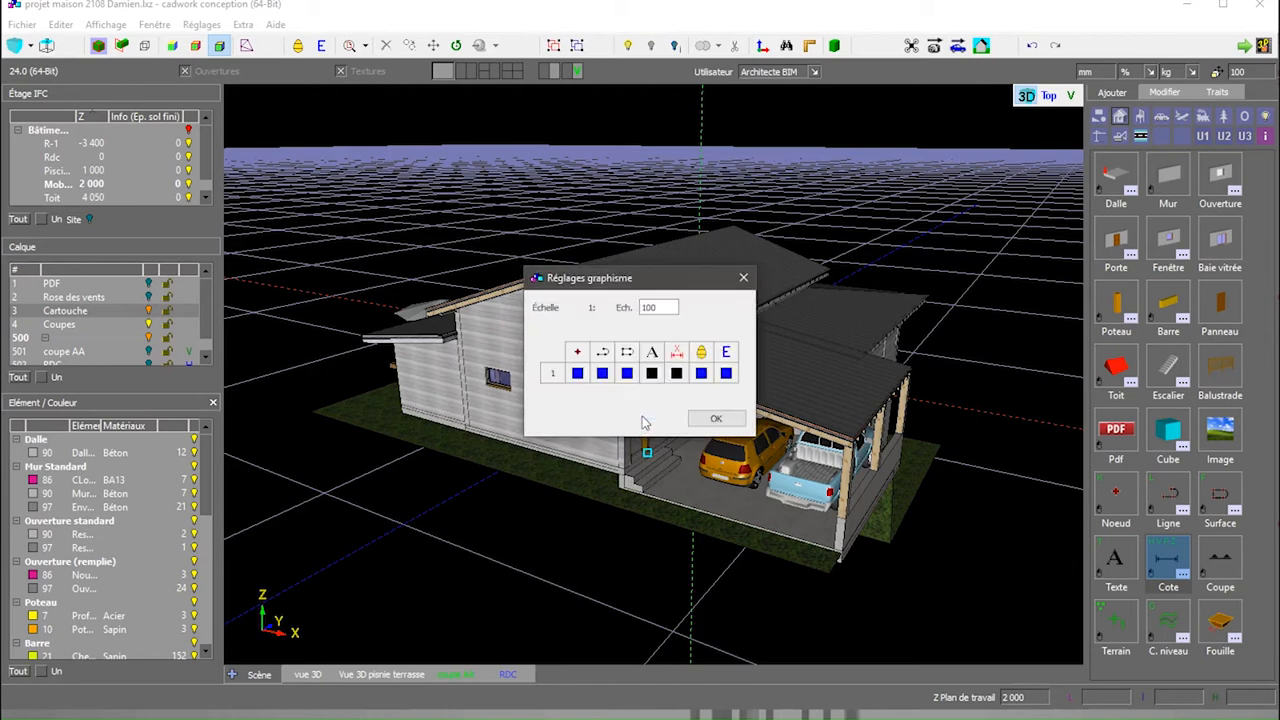
left_click(717, 420)
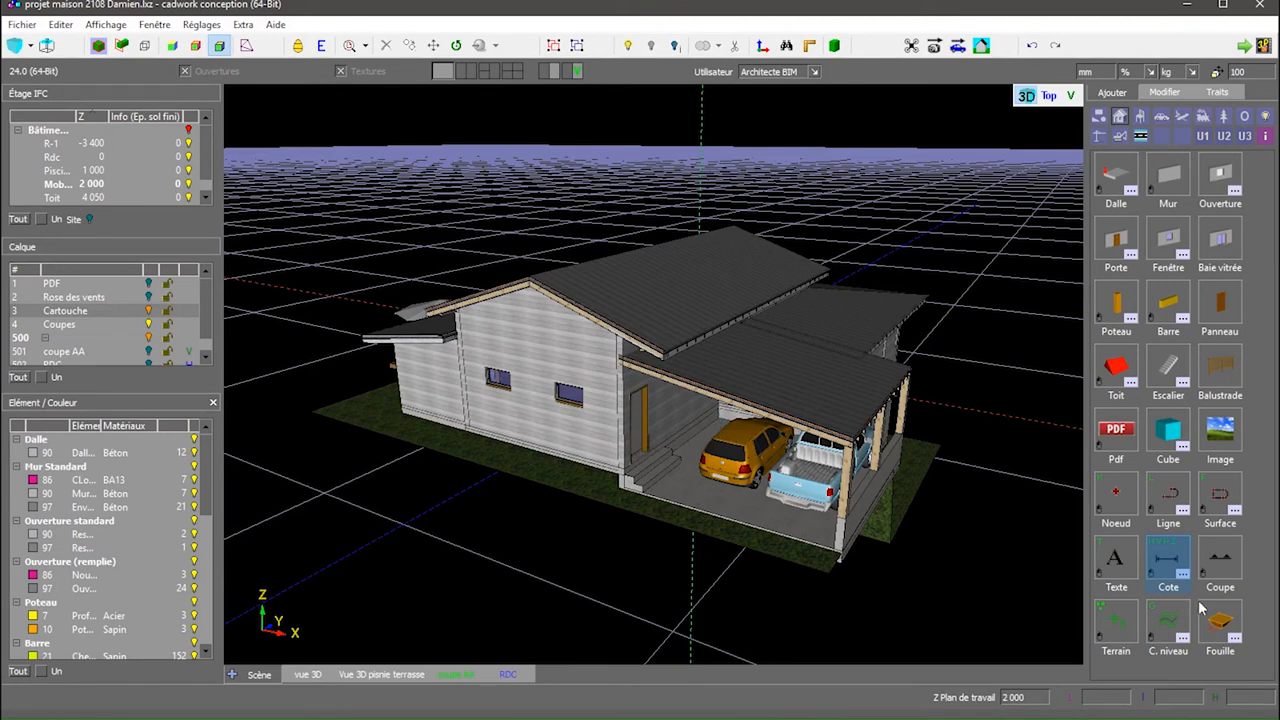
Step: Add a horizontal dimension along the carport's low side wall, placing the dimension line outside the wall
left_click(1182, 574)
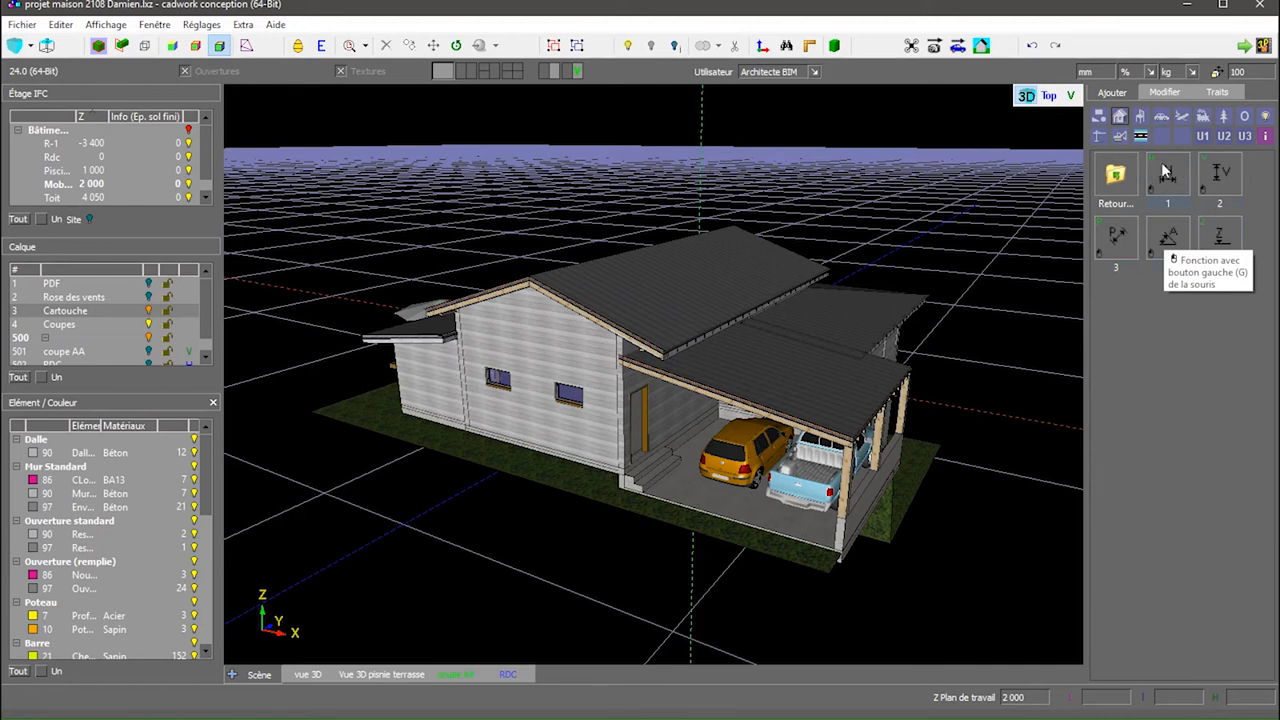
middle_click_drag(926, 492, 830, 504)
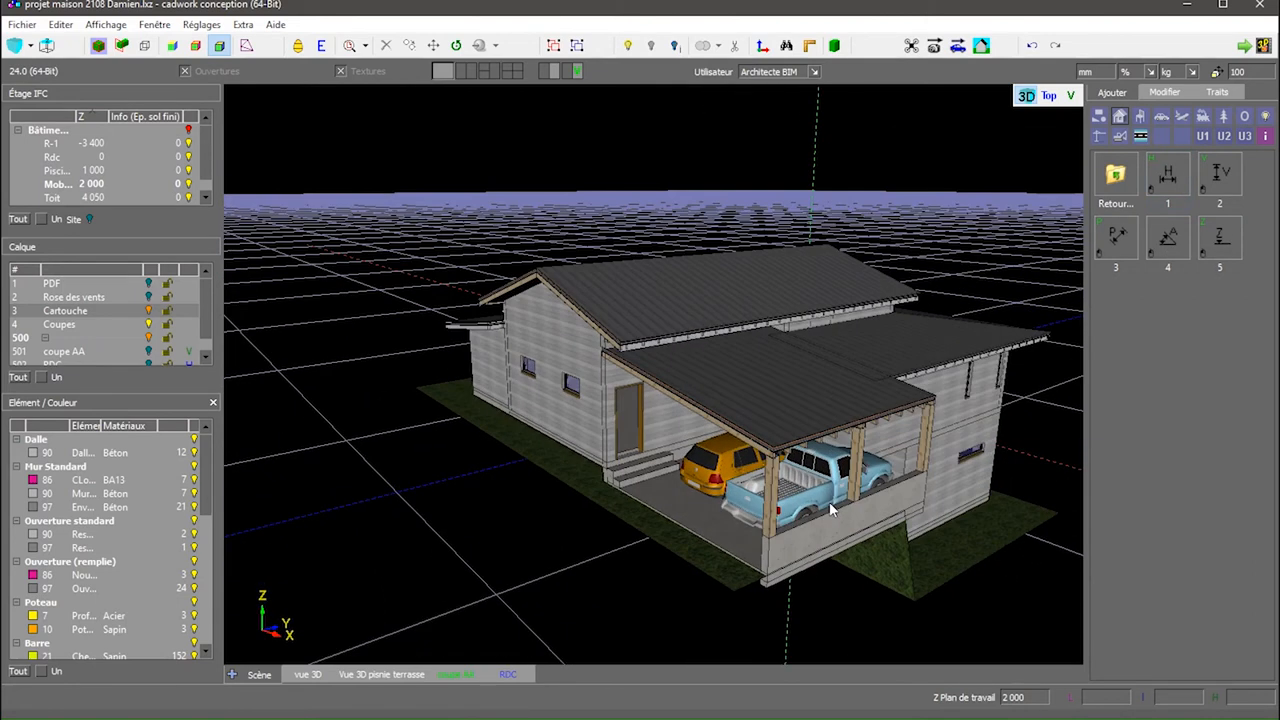
left_click(1170, 176)
left_click(766, 574)
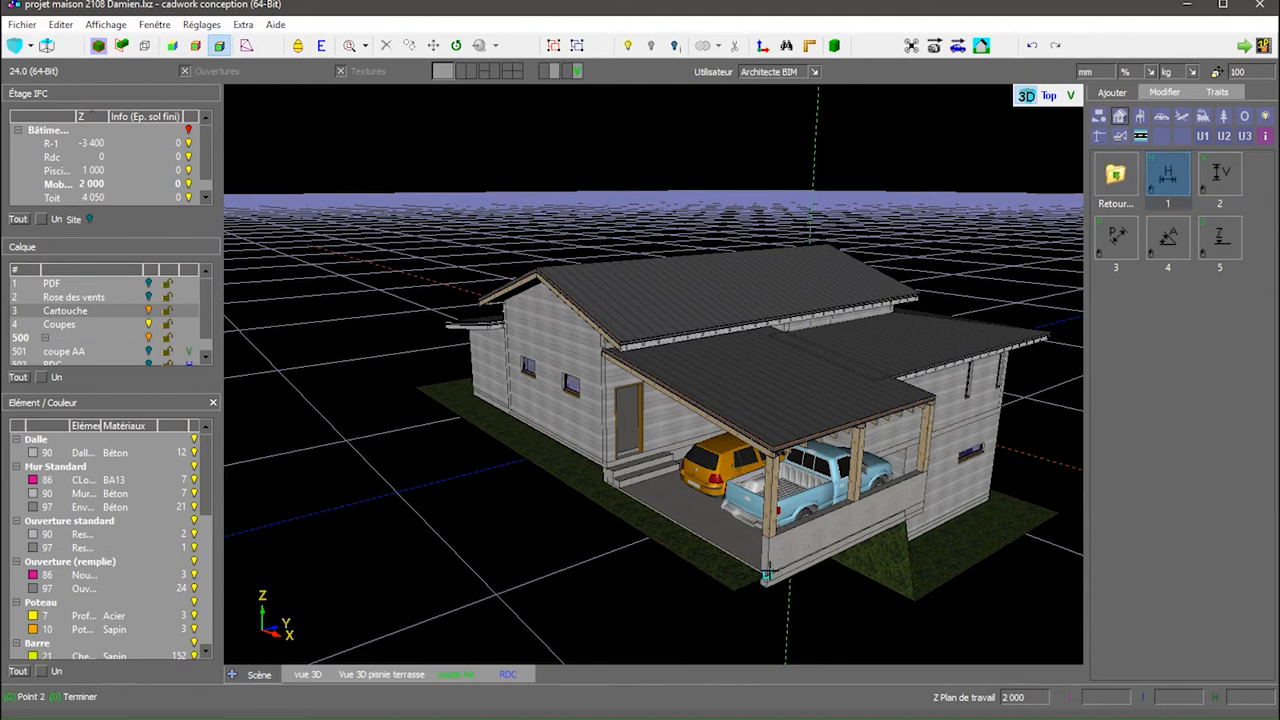
left_click(937, 510)
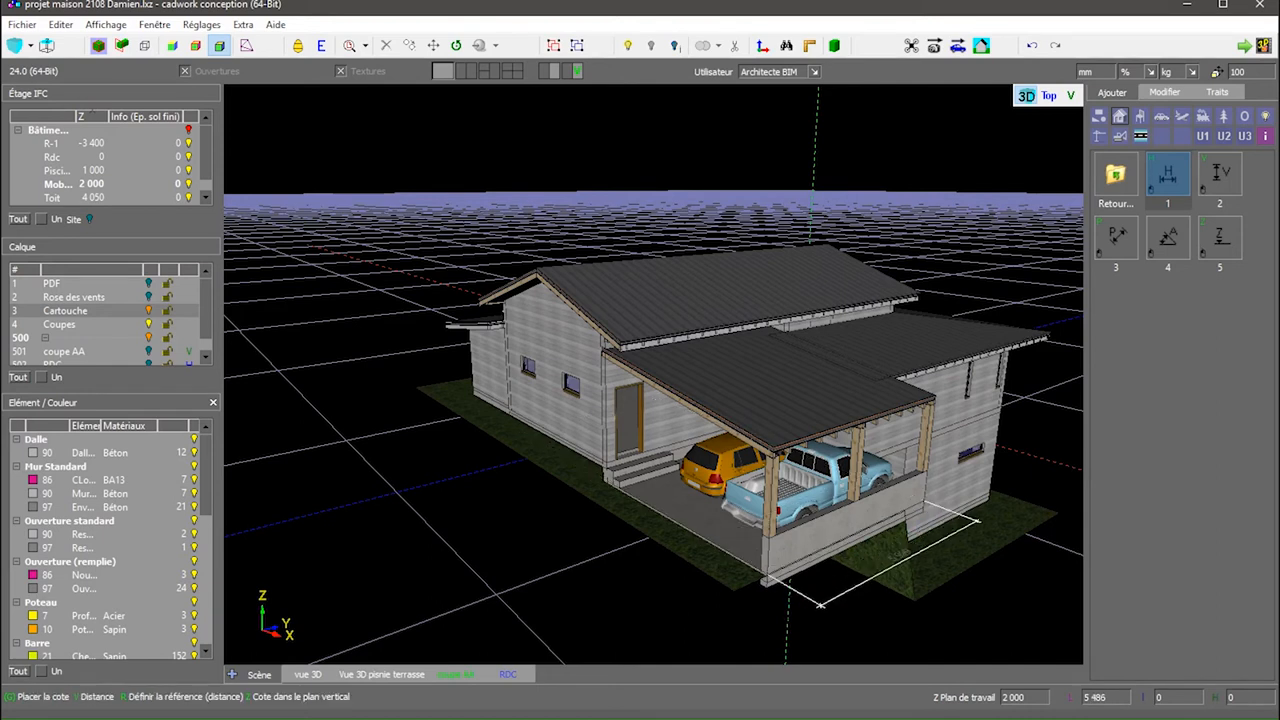
left_click(869, 573)
mouse_move(869, 573)
middle_mouse_down()
mouse_move(911, 643)
mouse_move(992, 658)
middle_mouse_up()
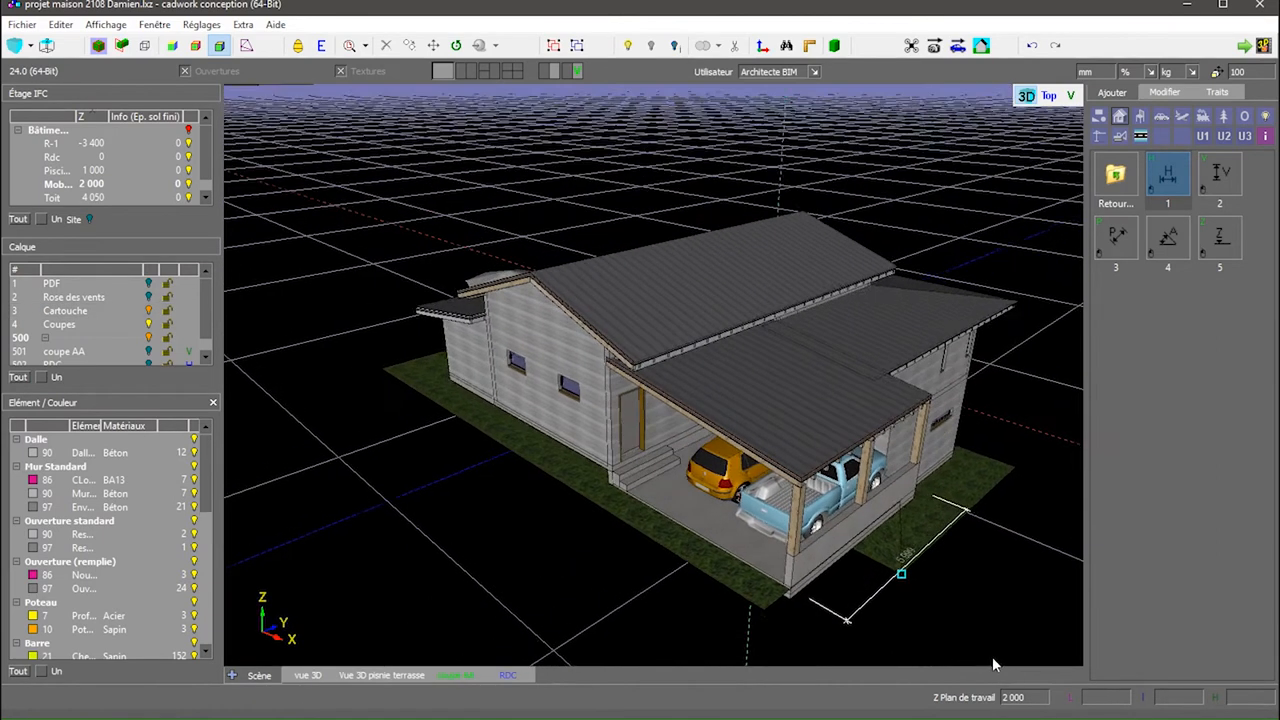
scroll(910, 558, "up", 5)
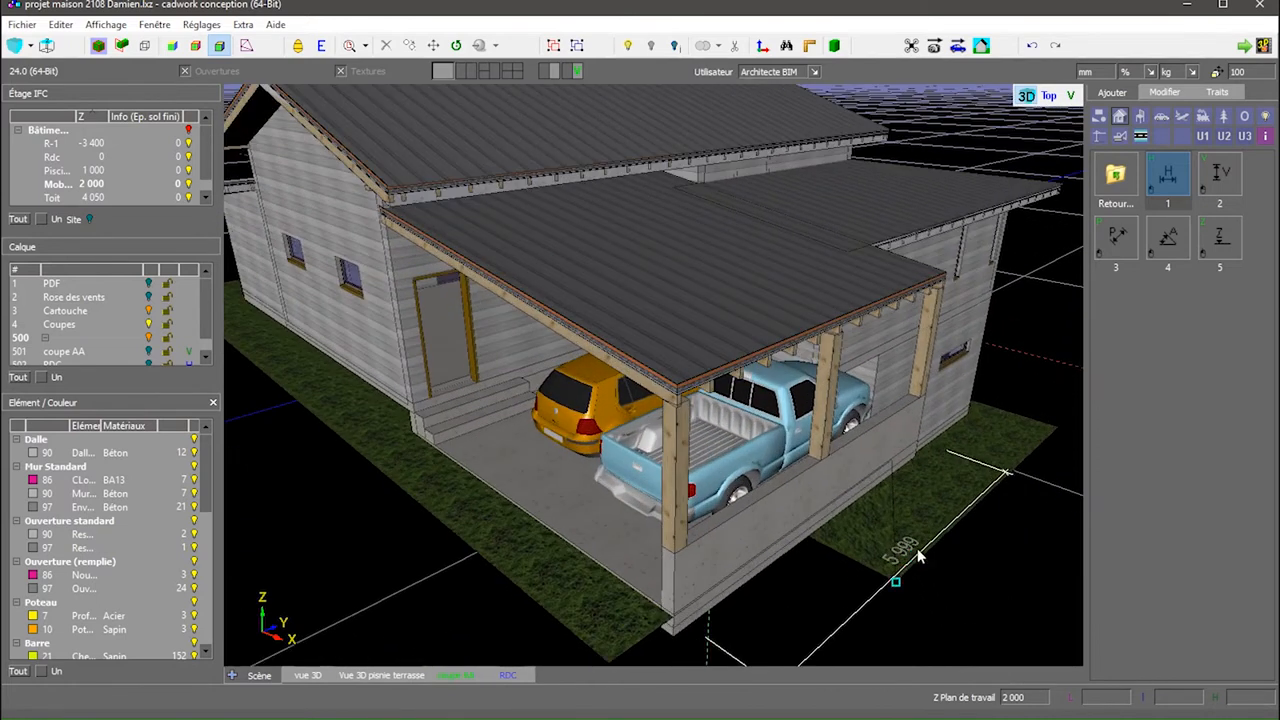
Step: Add an architectural horizontal dimension chain along the base of the gable wall with two windows, placed out beyond the grass strip
middle_click_drag(614, 582, 1000, 580)
middle_click_drag(693, 432, 845, 435)
middle_click_drag(565, 390, 656, 438)
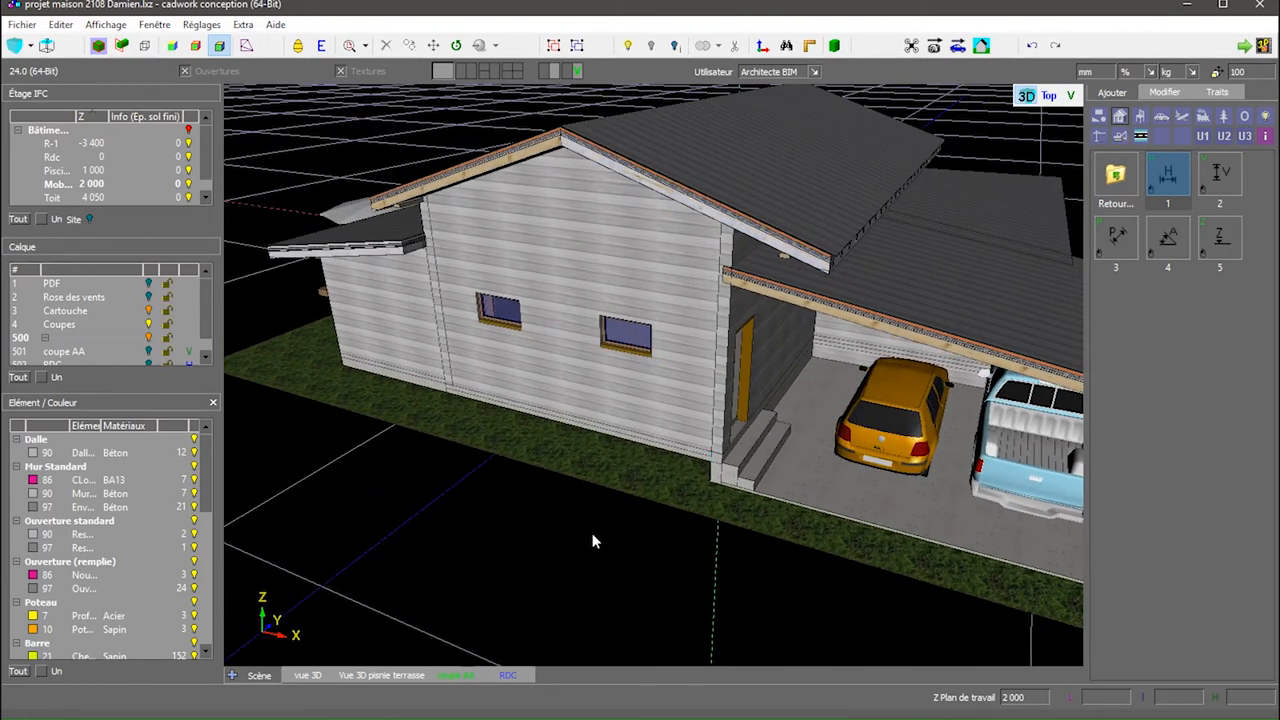
left_click(1168, 175)
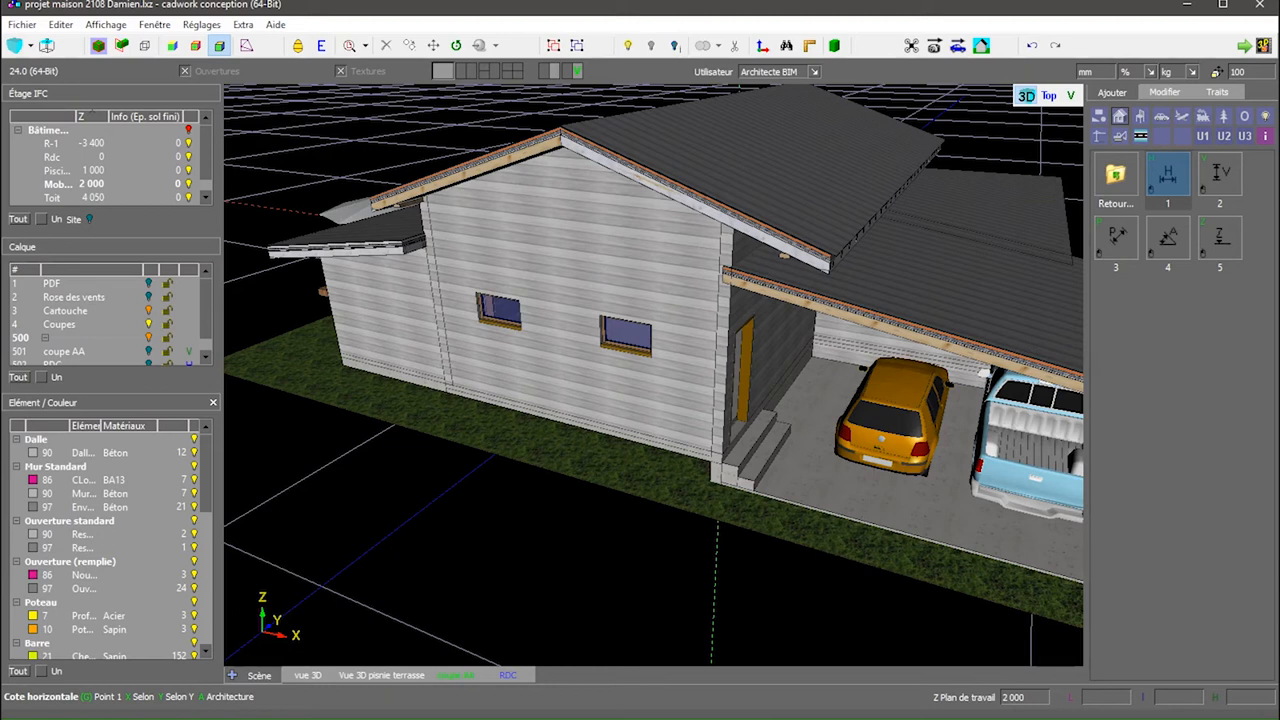
left_click(444, 382)
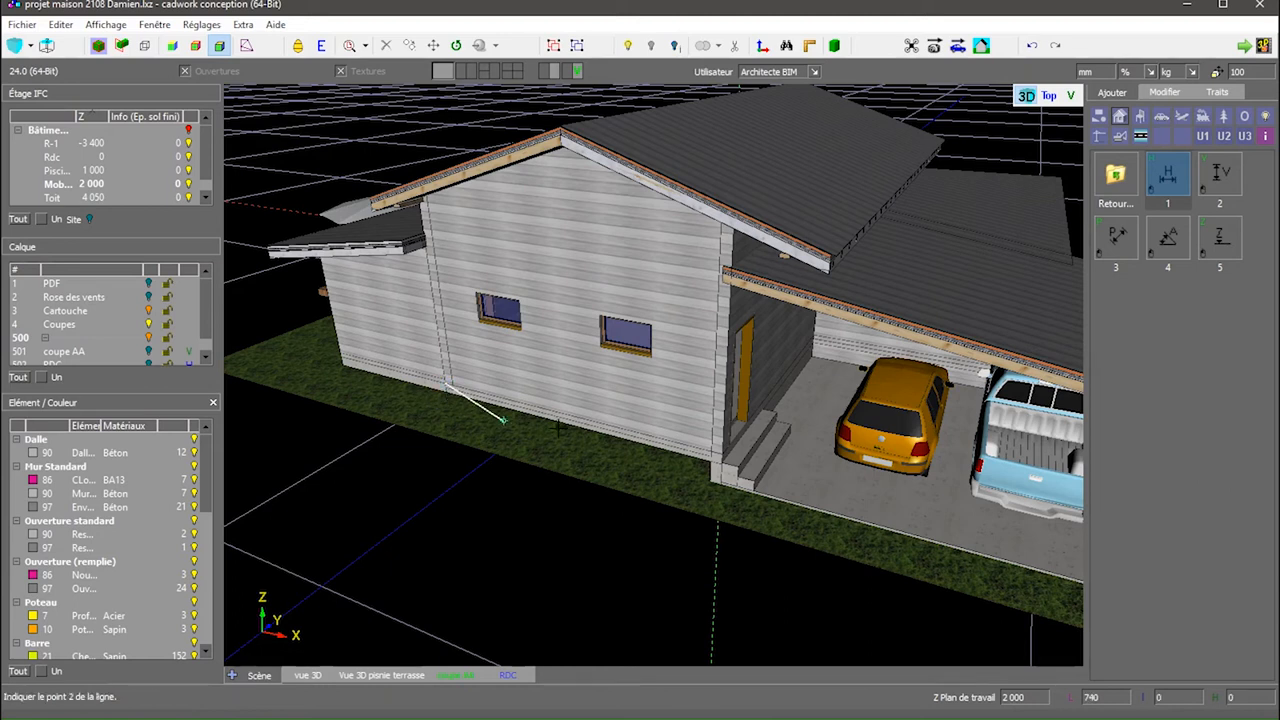
left_click(722, 453)
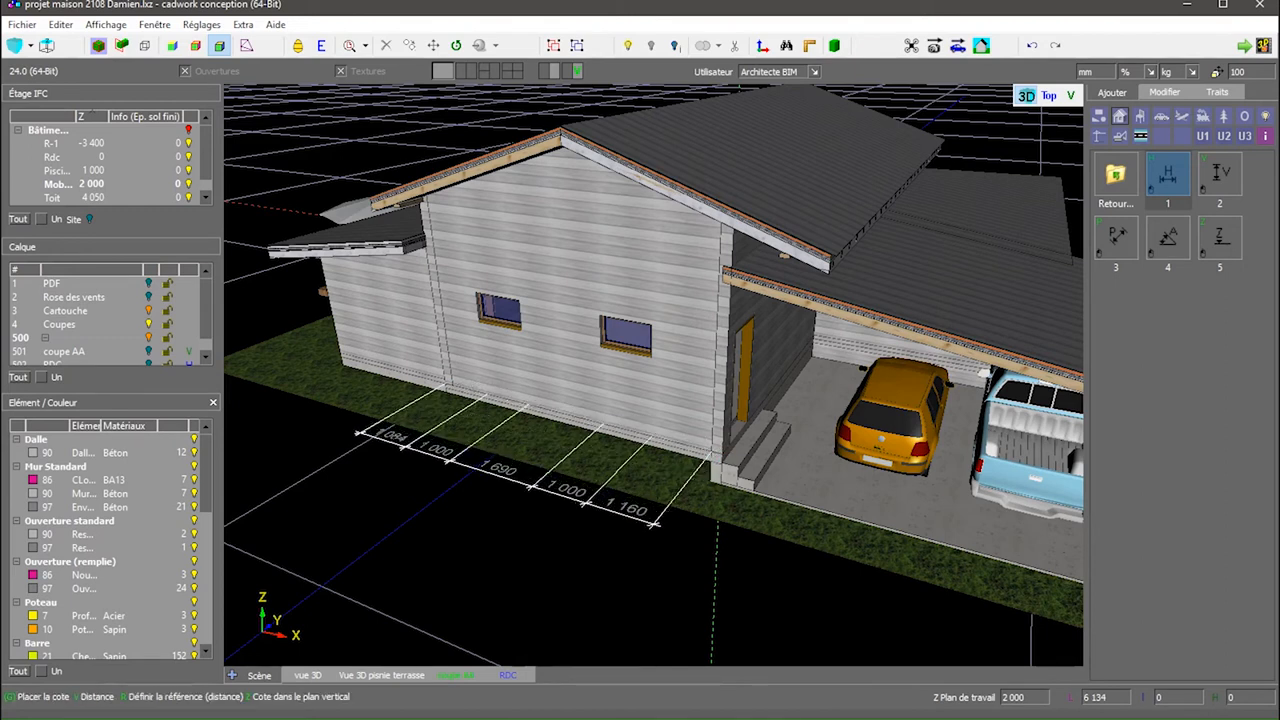
left_click(648, 533)
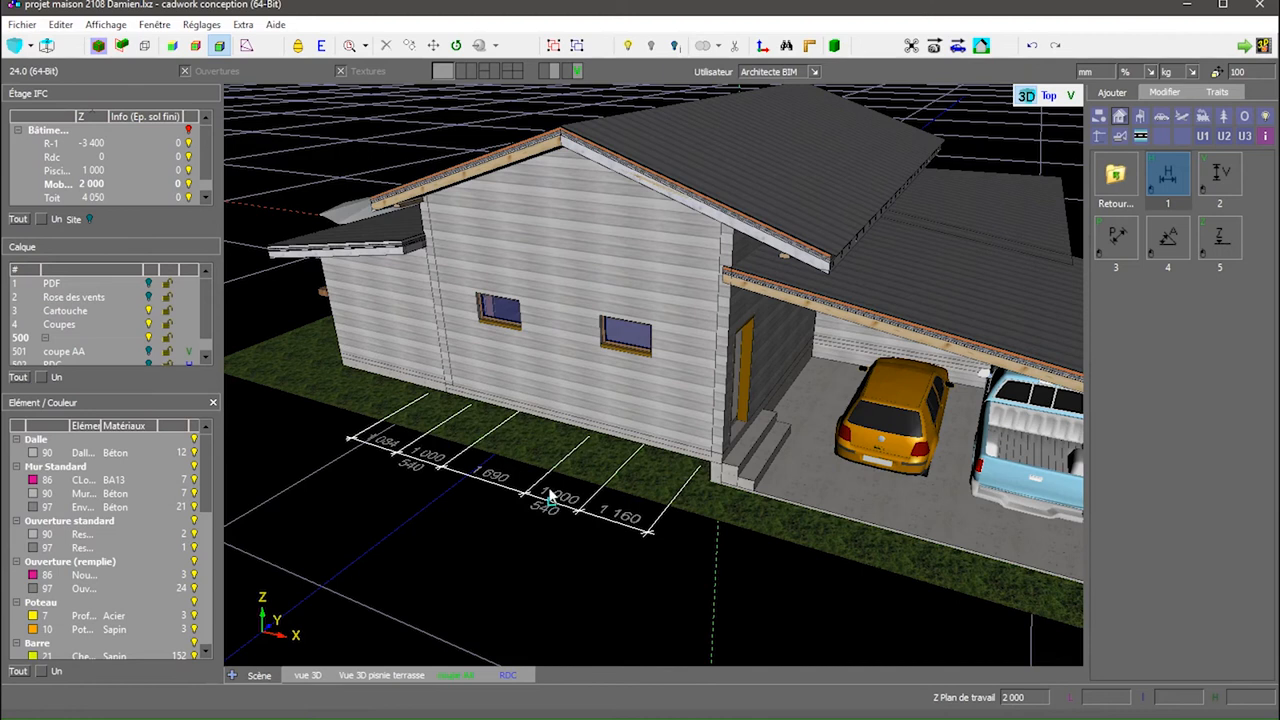
scroll(548, 500, "up", 3)
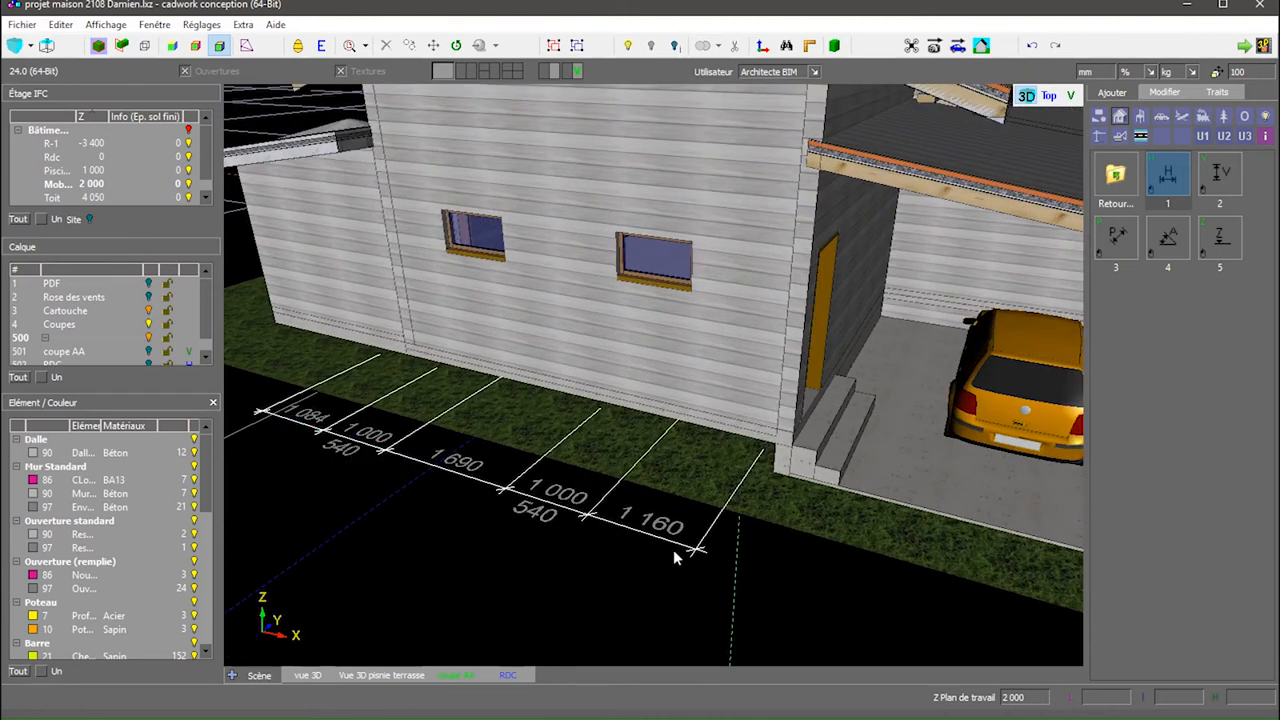
middle_click_drag(646, 583, 541, 567)
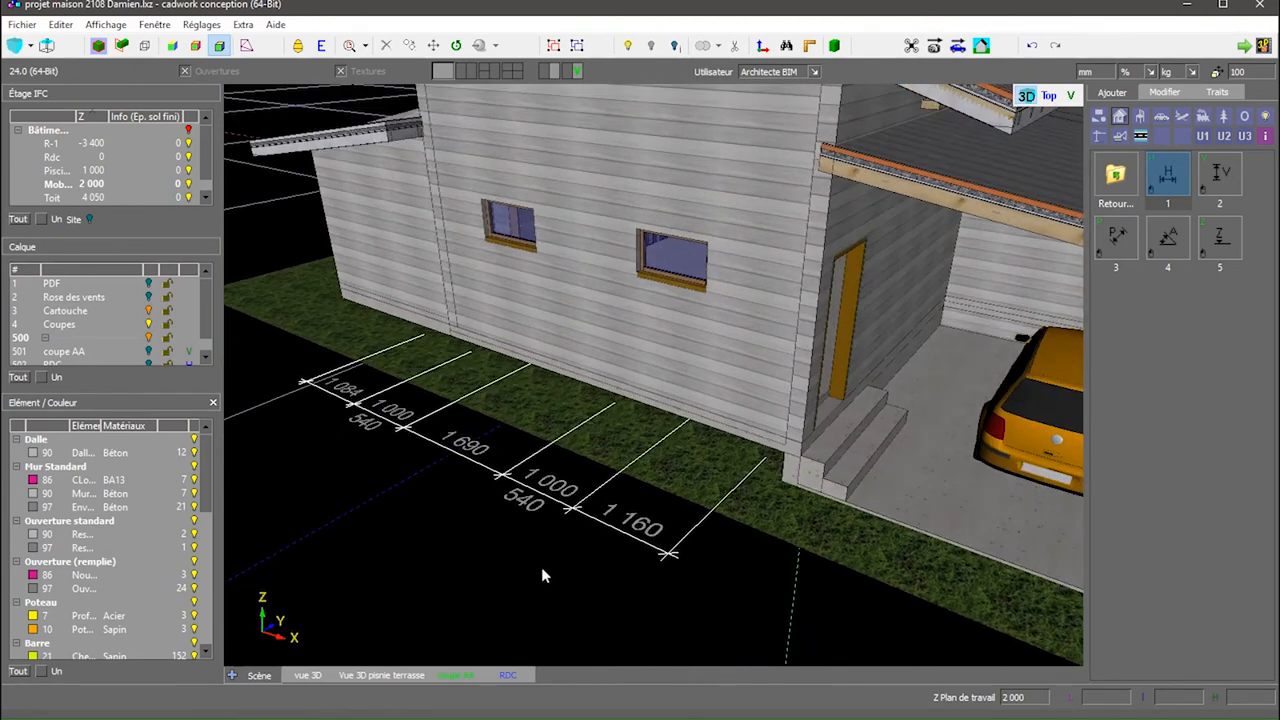
Step: Place elevation marks for the base of the house corner beside the entry steps and for the foot of the steps
left_click(1222, 243)
middle_click_drag(869, 491, 750, 492)
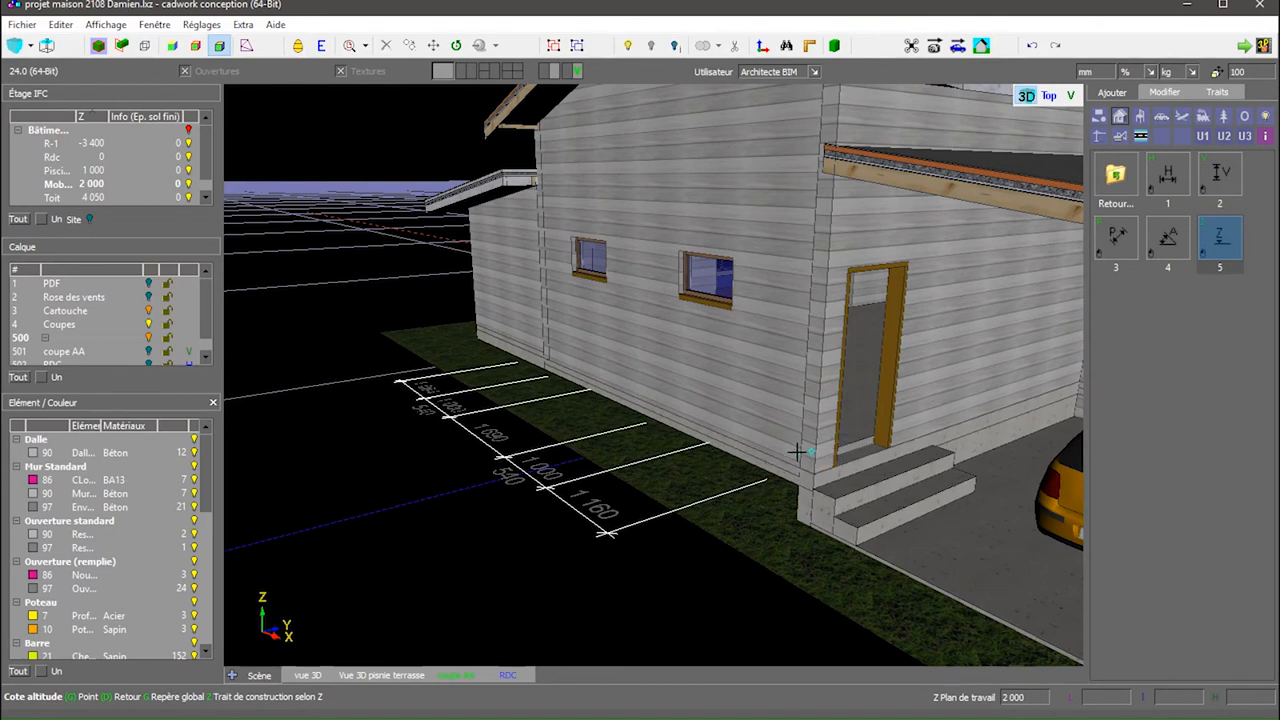
left_click(813, 473)
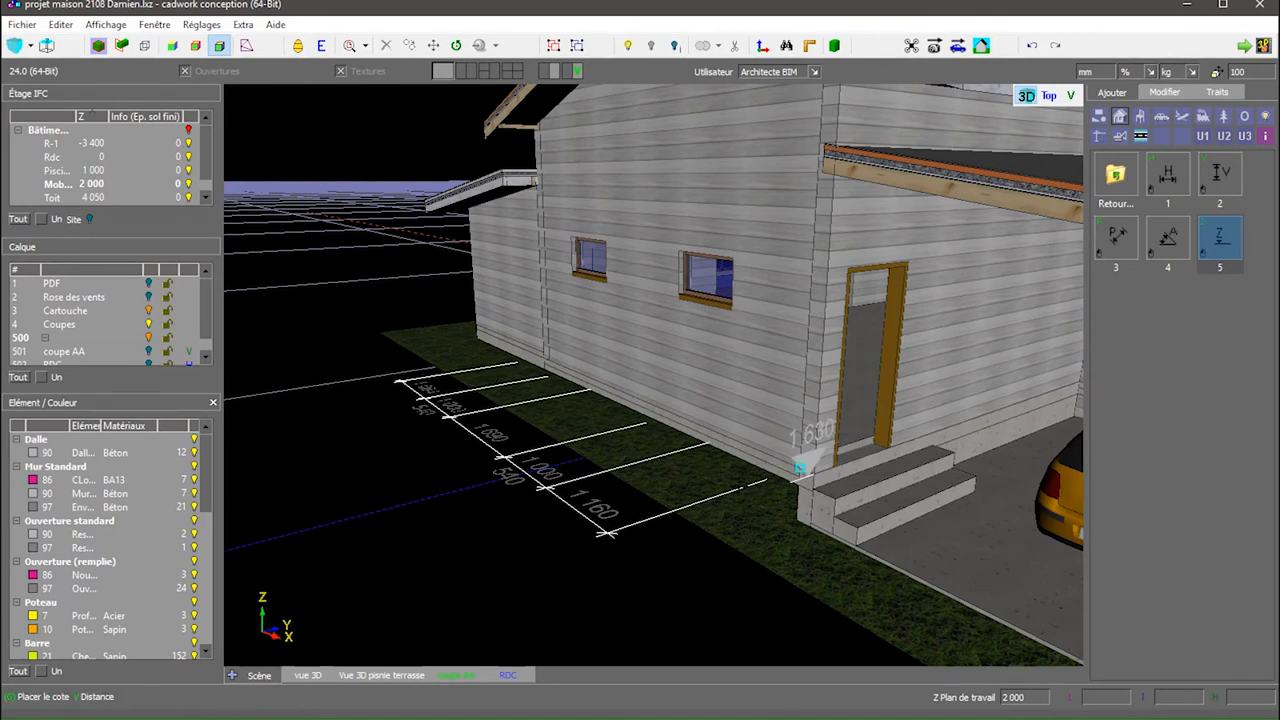
left_click(722, 520)
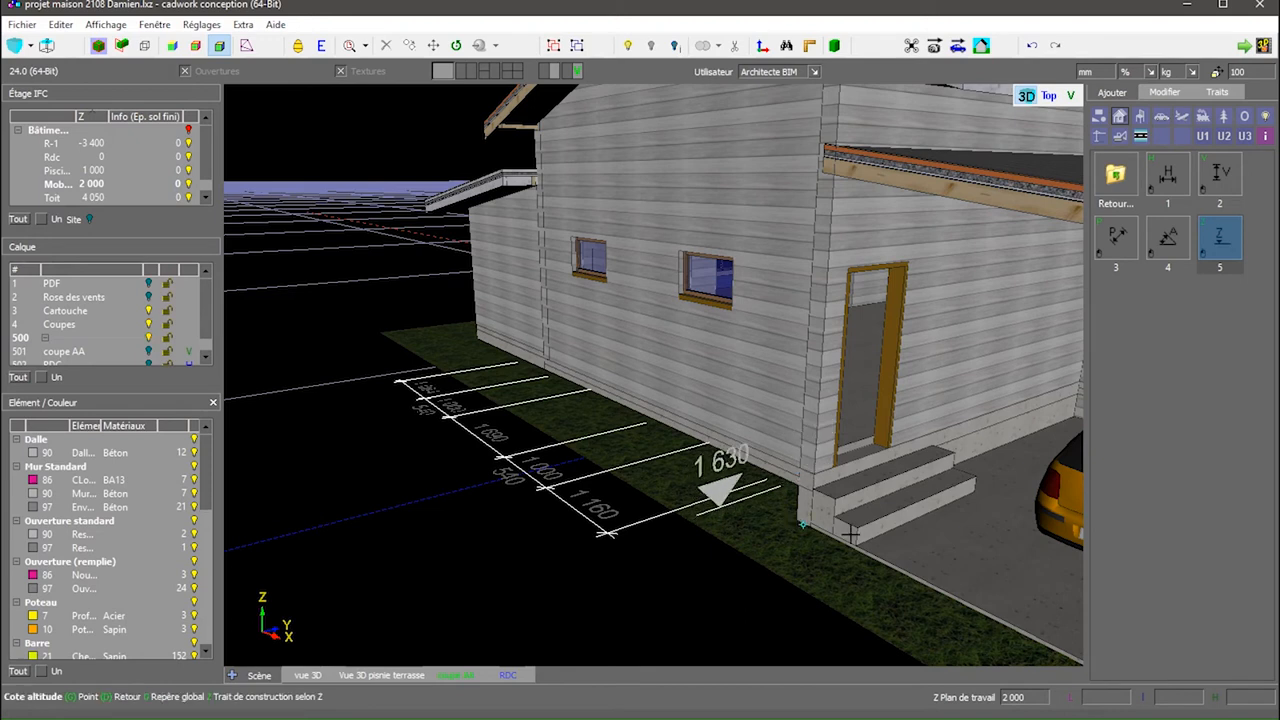
left_click(857, 546)
left_click(787, 577)
Step: Place an elevation mark for the roof ridge at the gable end, just beside the peak
middle_click_drag(734, 332, 702, 608)
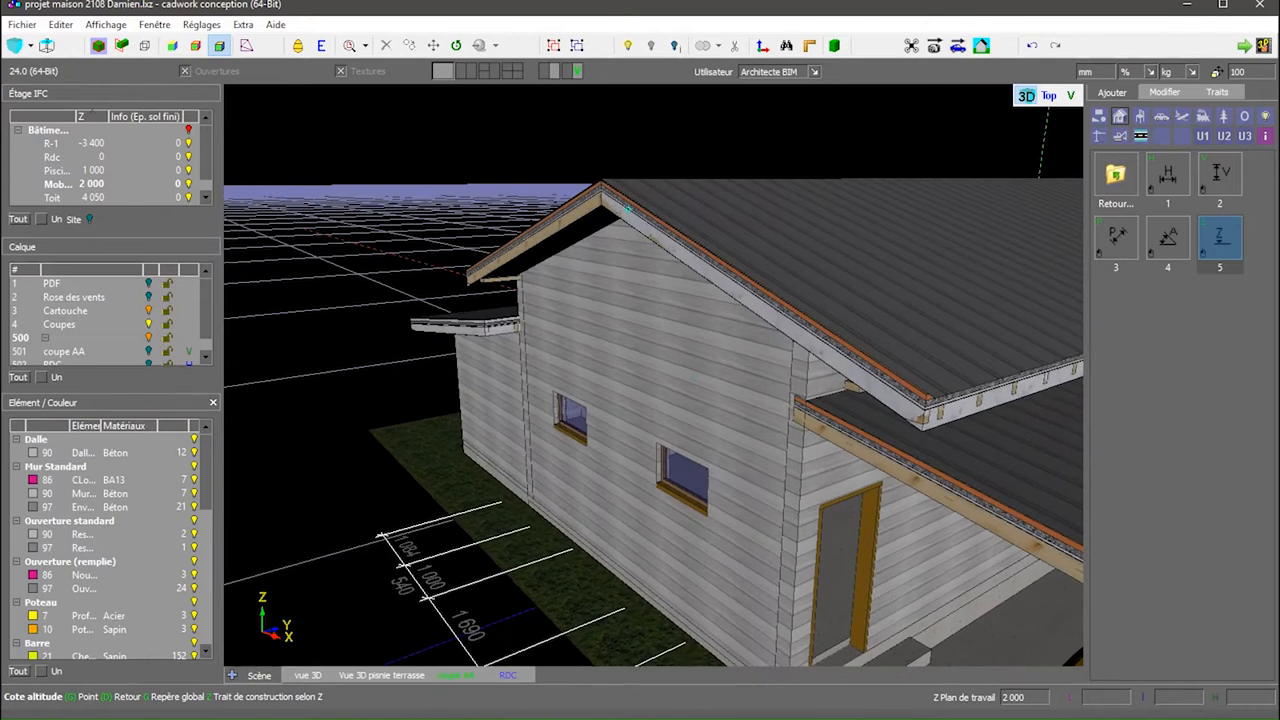
left_click(601, 180)
left_click(514, 202)
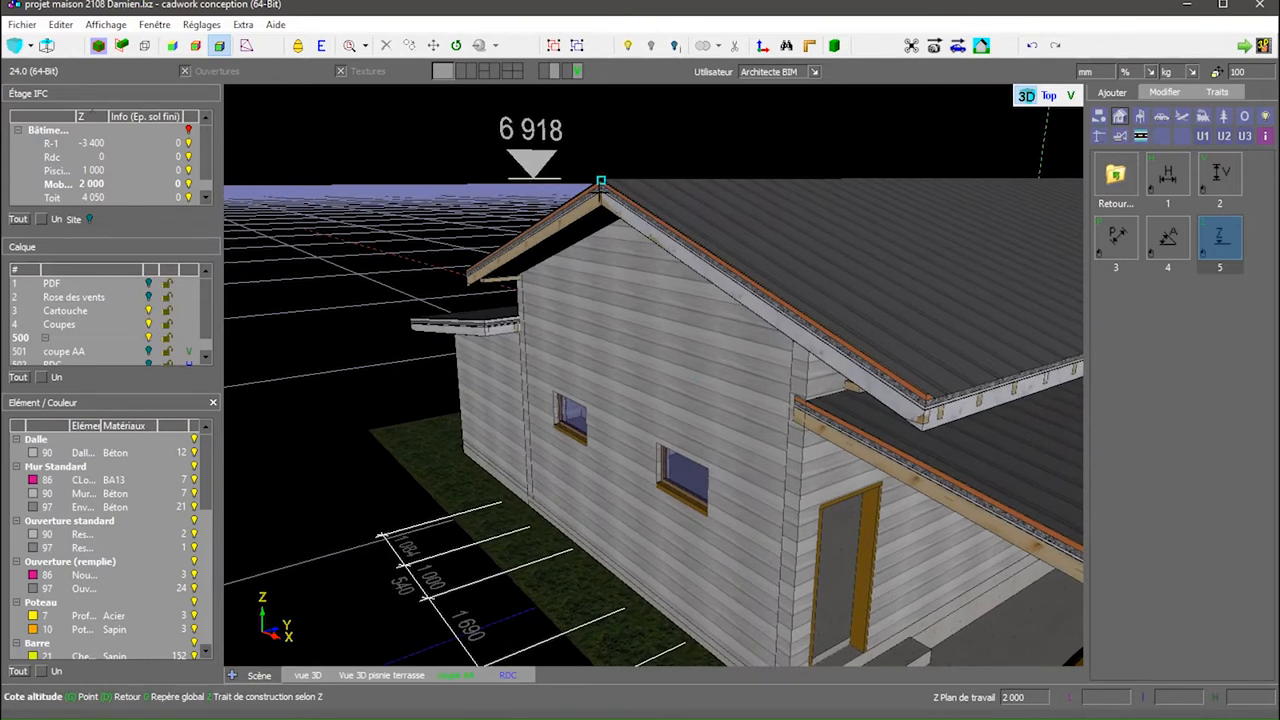
Step: Place another elevation mark near the roof ridge, beside the existing ridge mark on the roof slope side
middle_click_drag(654, 299, 658, 311)
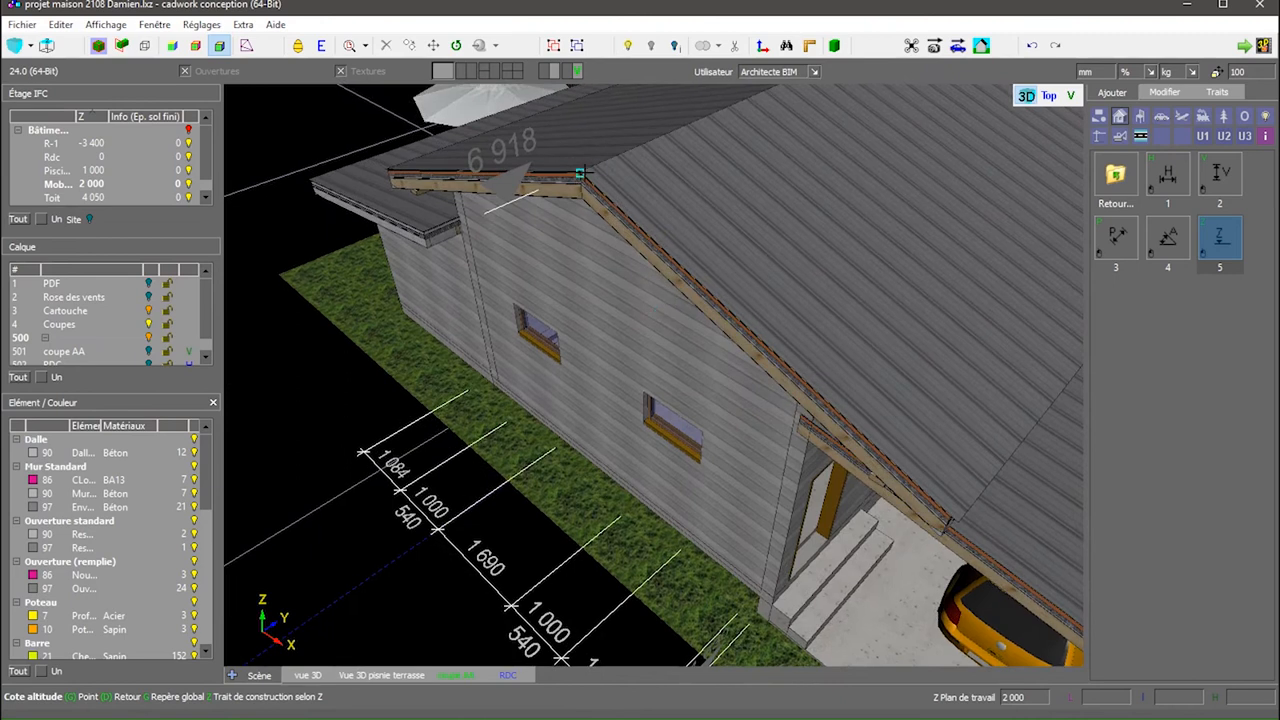
left_click(582, 198)
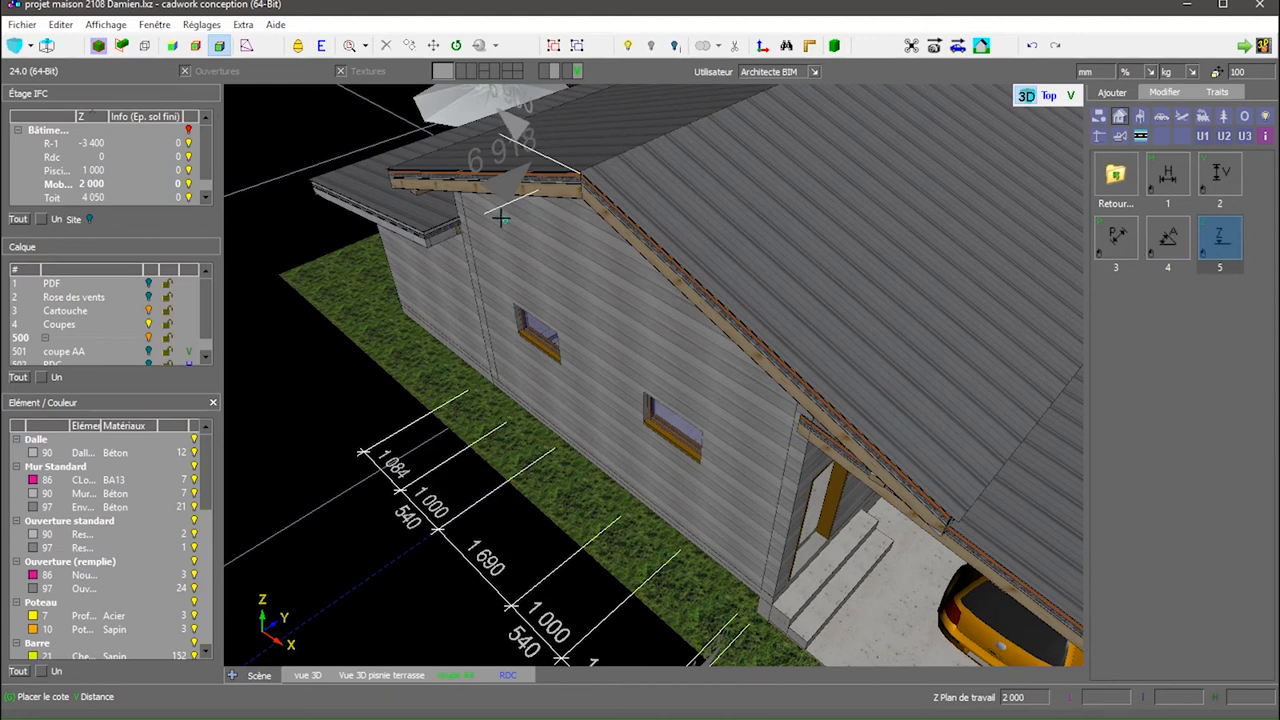
left_click(494, 160)
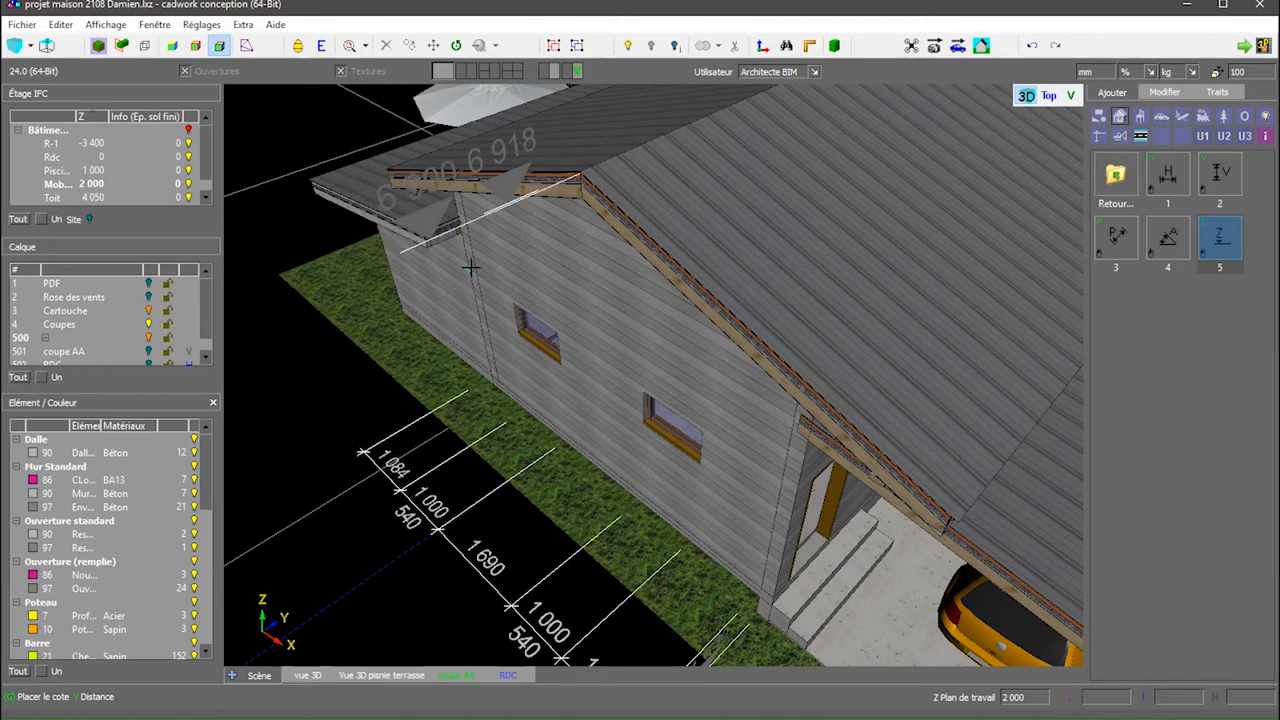
left_click(622, 200)
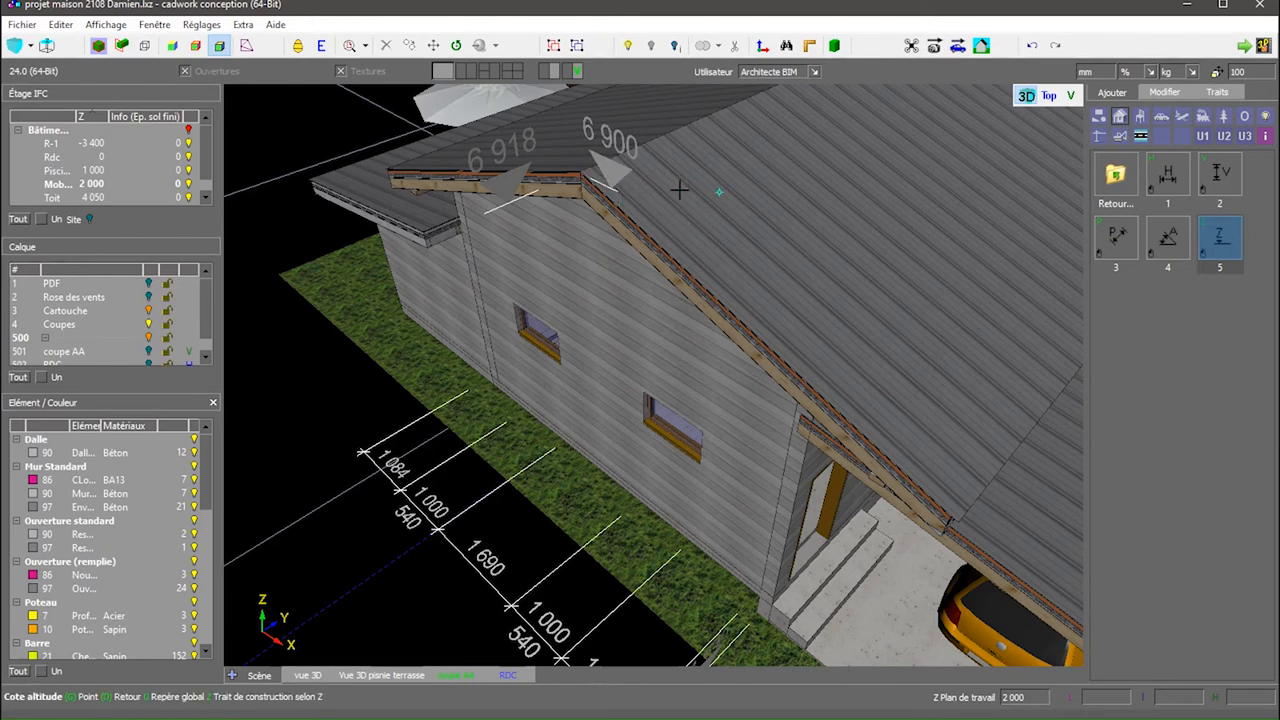
Step: Delete the extra 6 900 elevation marks at the roof ridge
left_click(612, 176)
key("Escape")
left_click(612, 174)
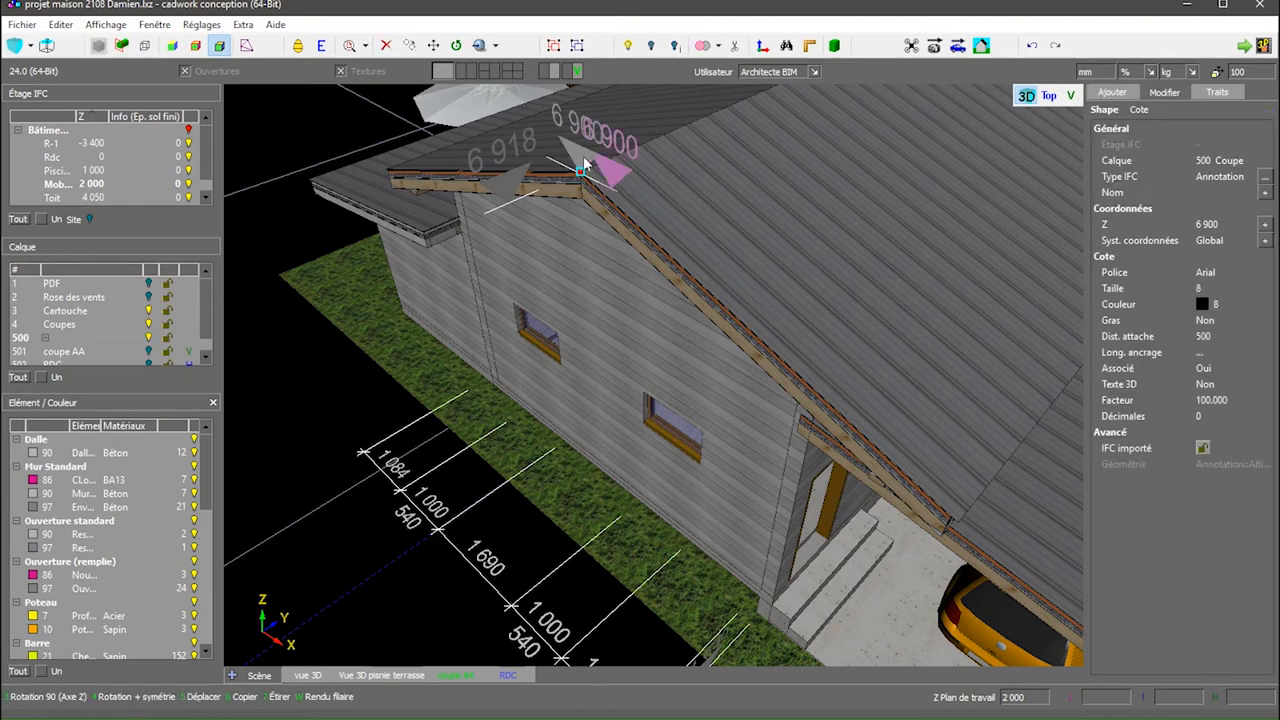
key("Delete")
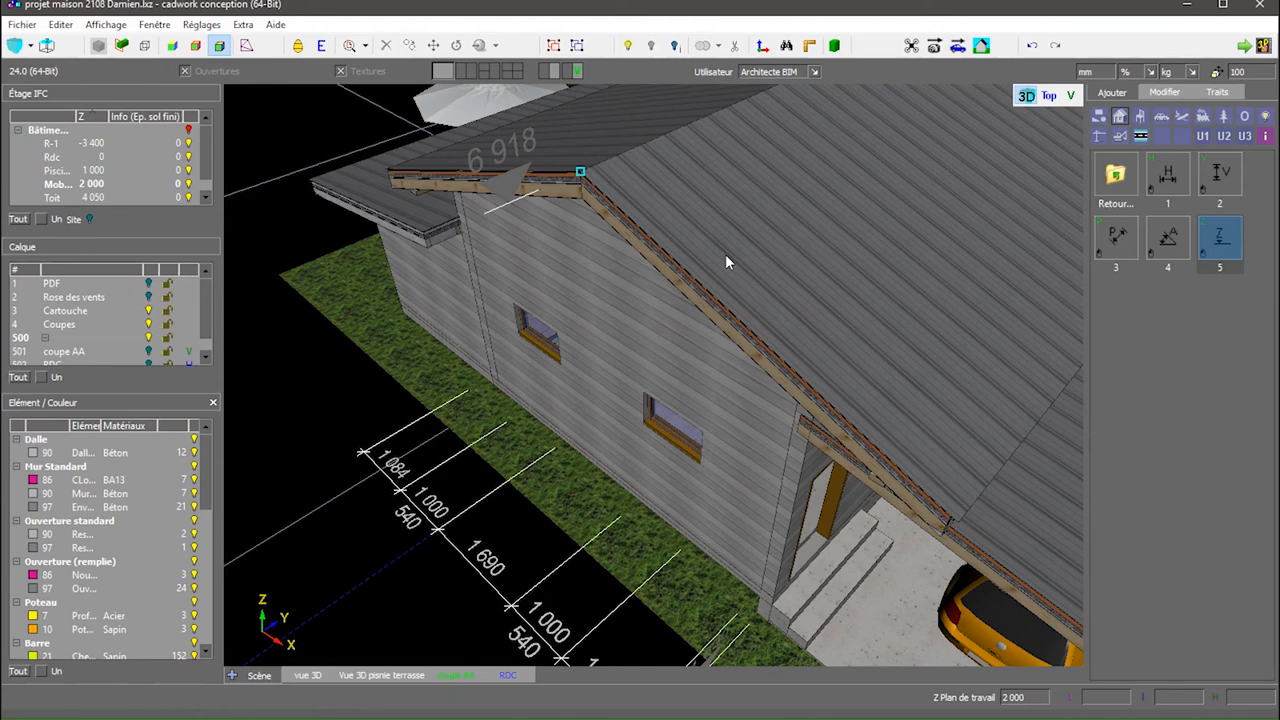
Step: Switch from the 3D view to the coupe AA section
middle_click_drag(726, 256, 702, 203)
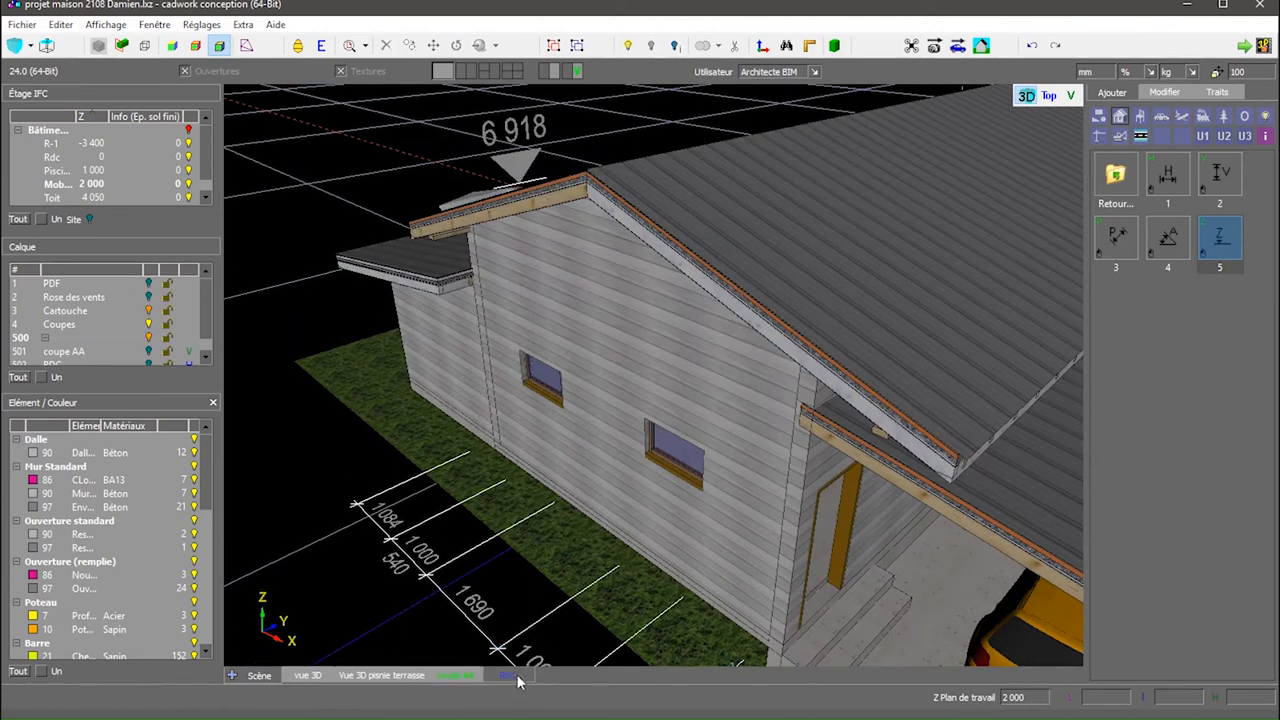
left_click(466, 677)
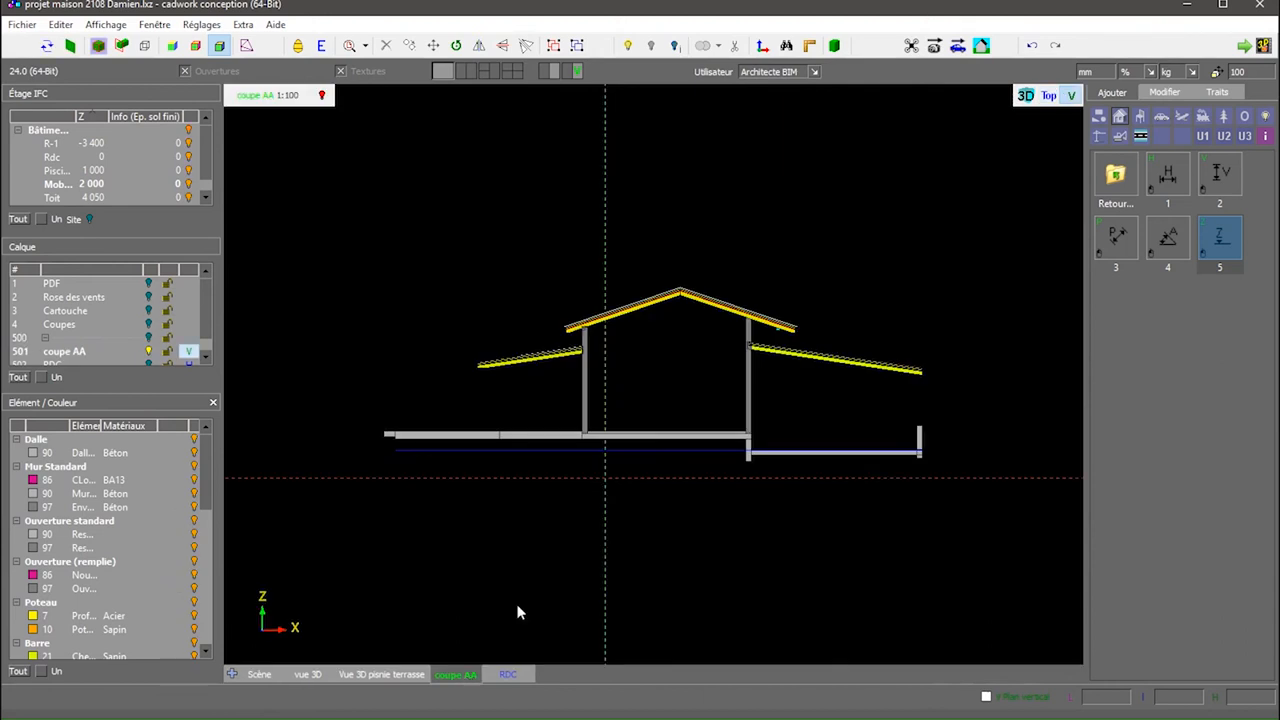
scroll(656, 388, "up", 1)
scroll(655, 362, "up", 1)
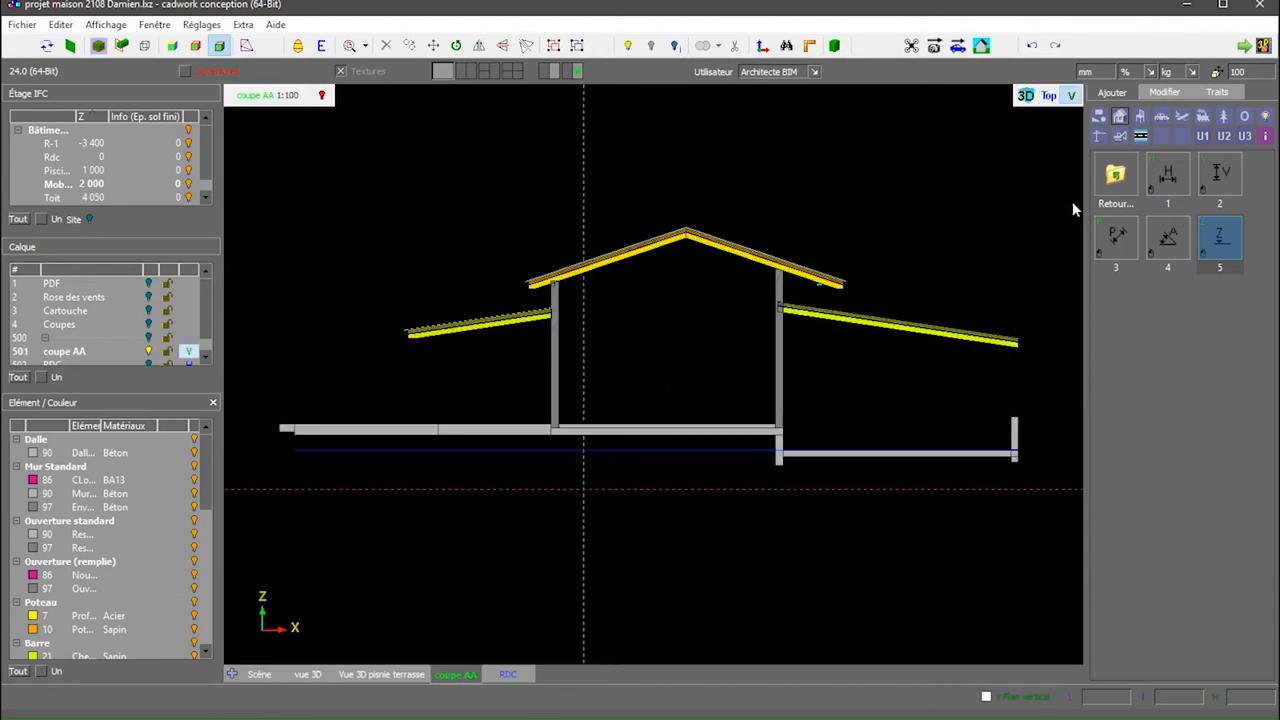
Step: Place a horizontal dimension chain below the section, from the terrace slab's outer end through the house walls to the carport's outer edge
left_click(1167, 175)
left_click(280, 431)
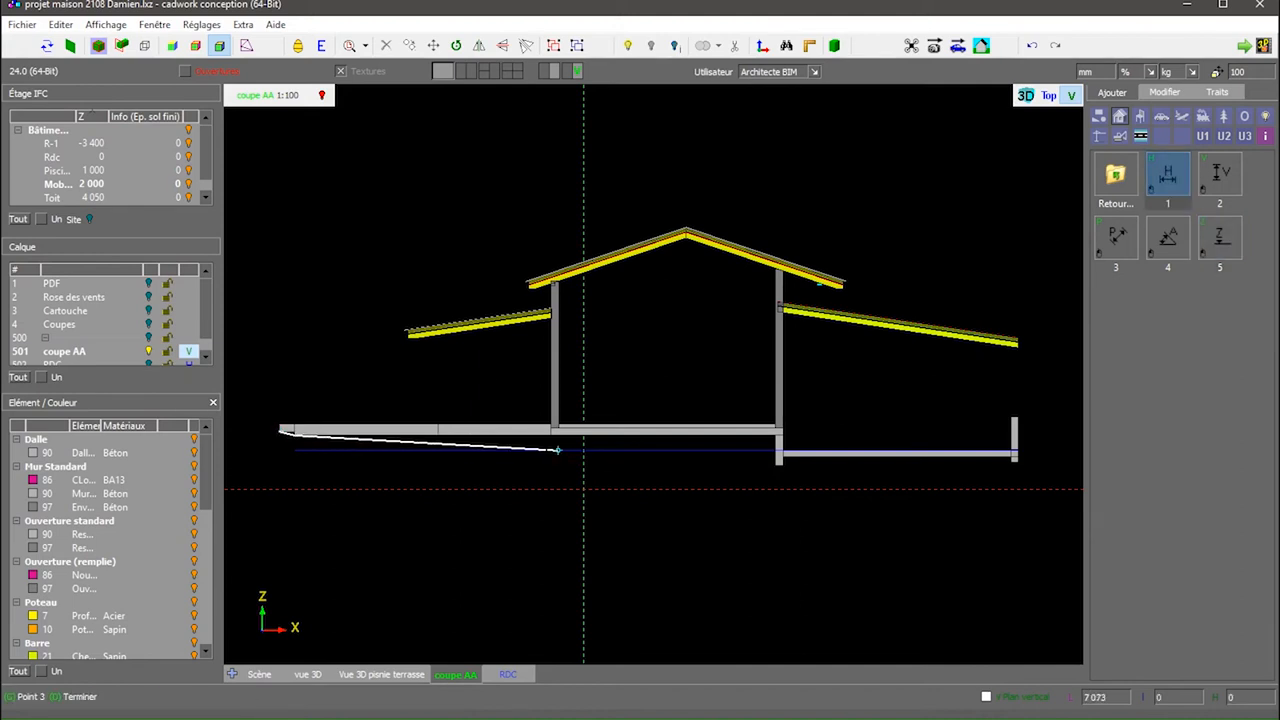
left_click(553, 431)
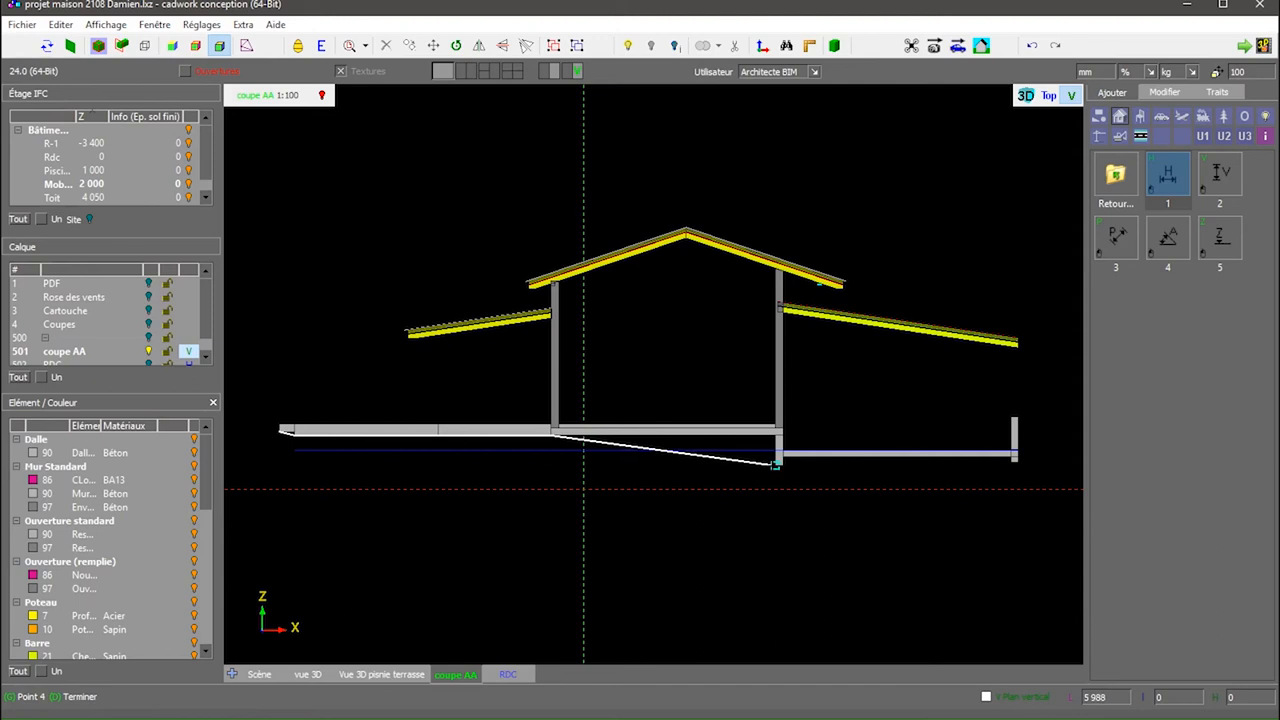
left_click(781, 465)
left_click(1017, 460)
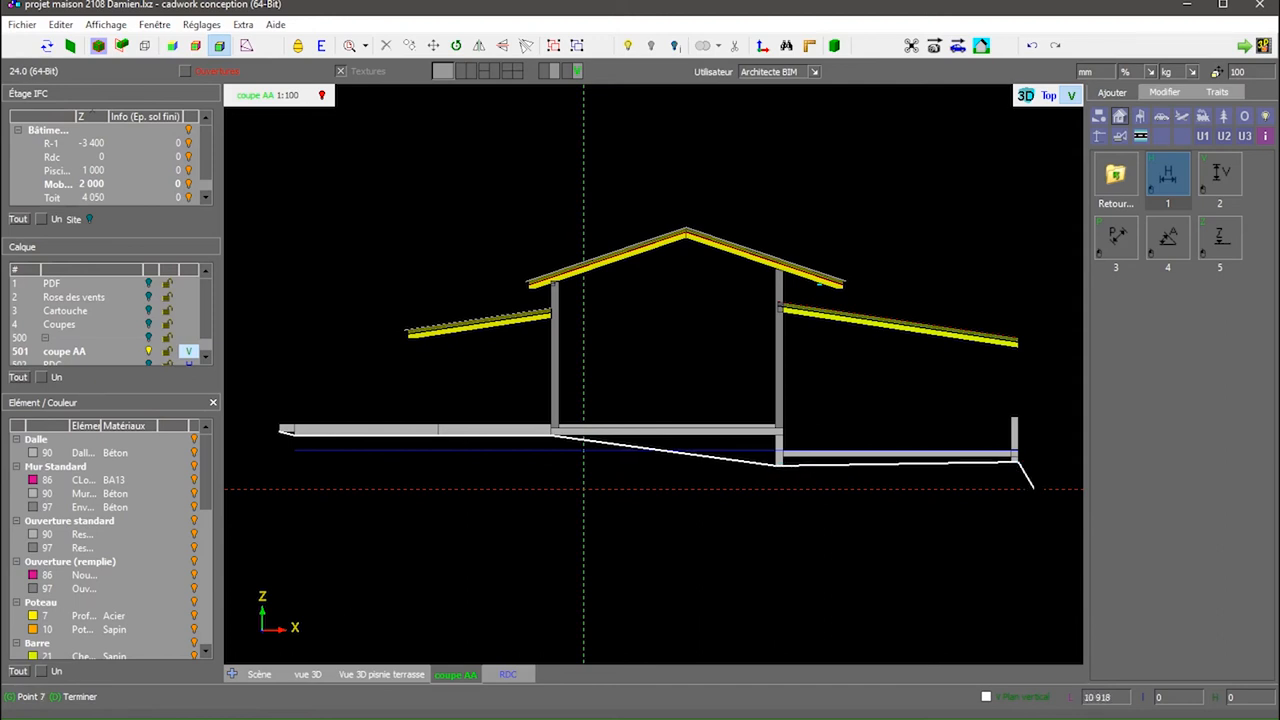
right_click(1018, 490)
left_click(1020, 504)
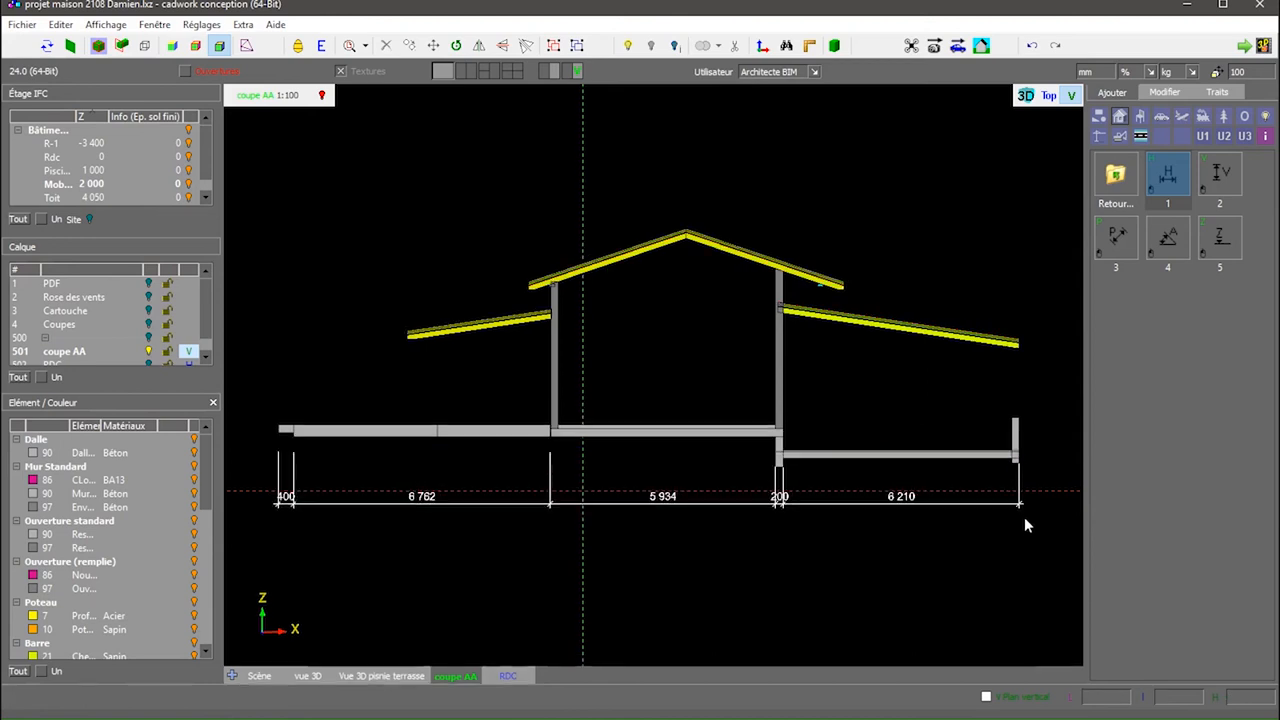
Step: Place an overall horizontal dimension below the chain, from the terrace slab's outer end to the carport's outer edge
left_click(281, 431)
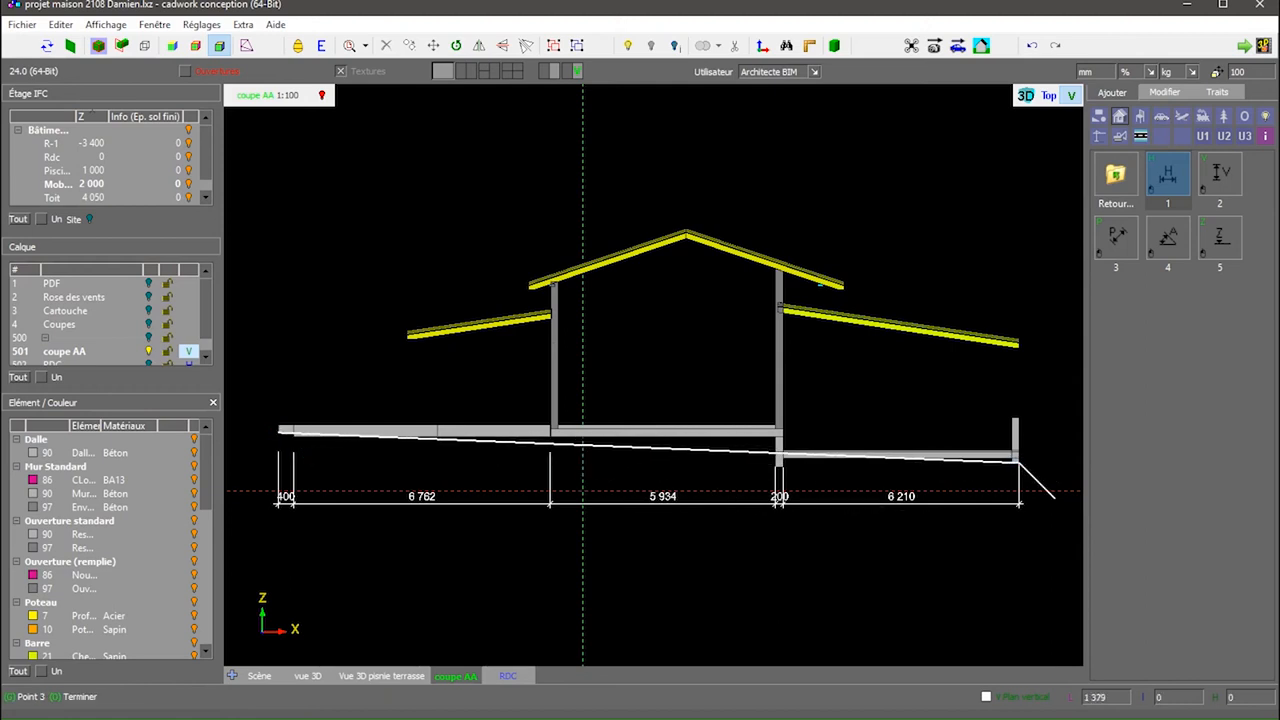
left_click(1018, 462)
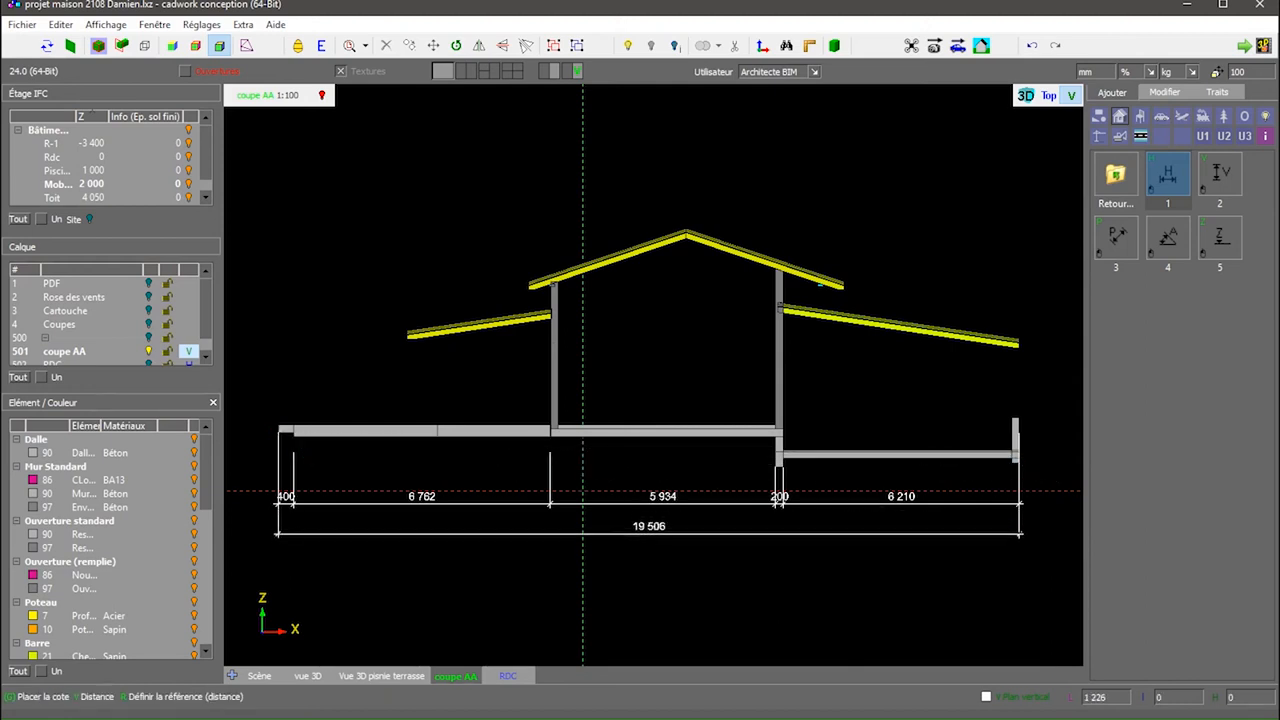
left_click(1028, 566)
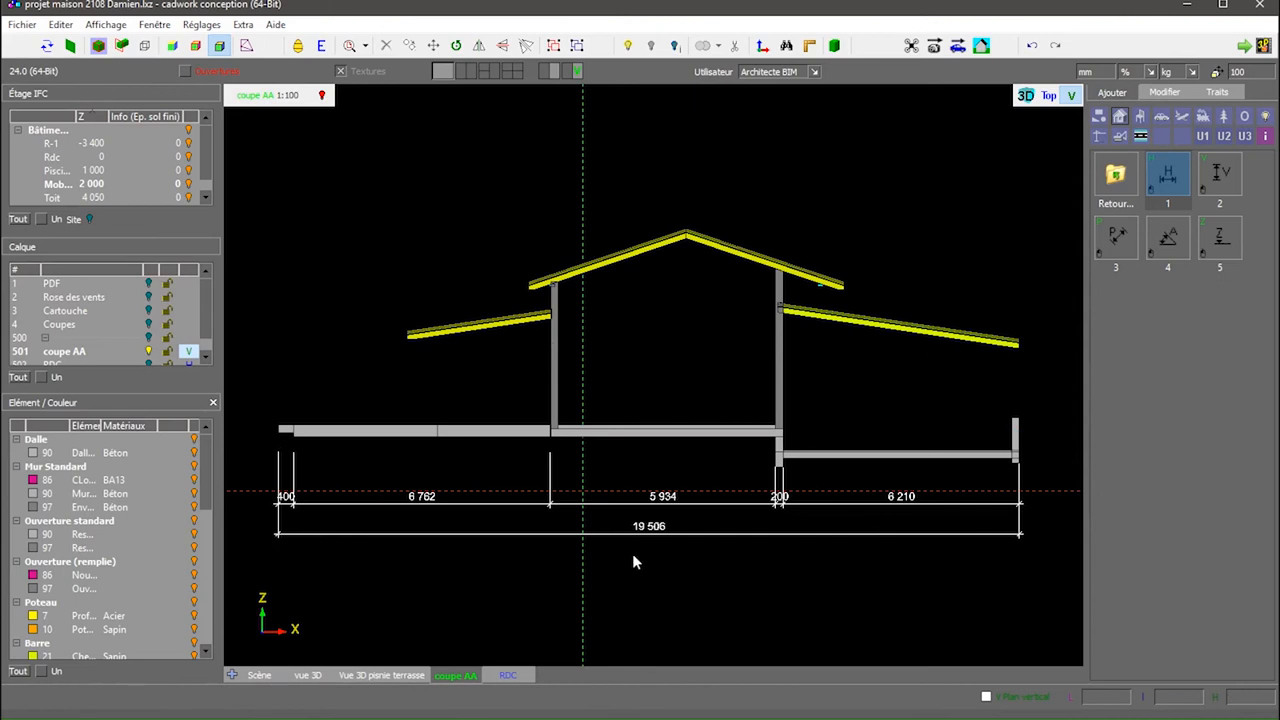
Step: Change the overall horizontal dimension's colour to blue, base colour 2
left_click(998, 533)
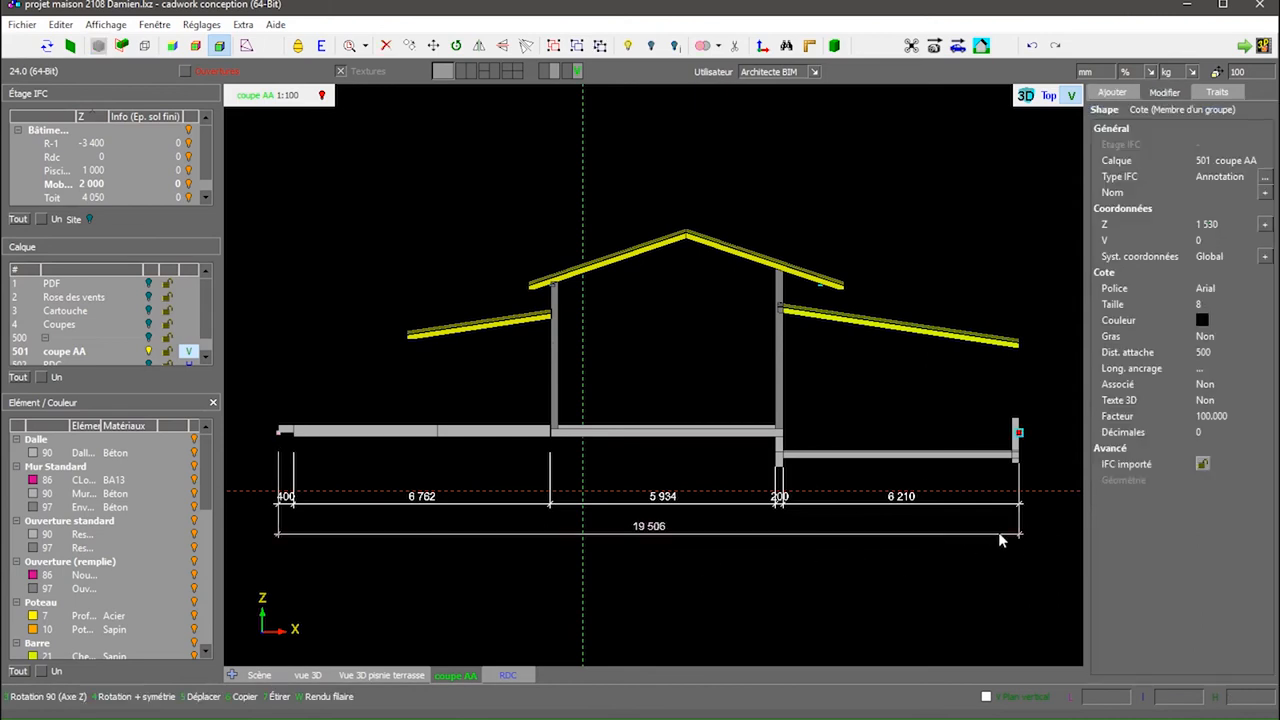
left_click(1210, 319)
left_click(1212, 318)
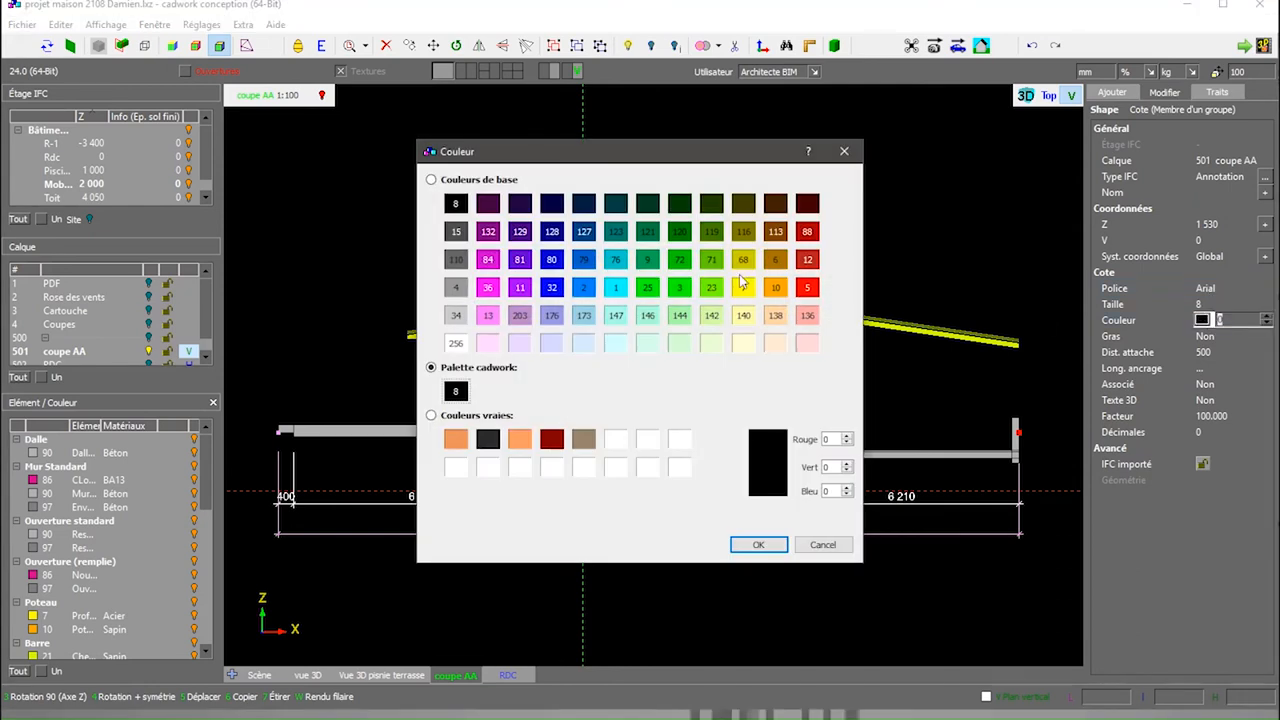
left_click(586, 291)
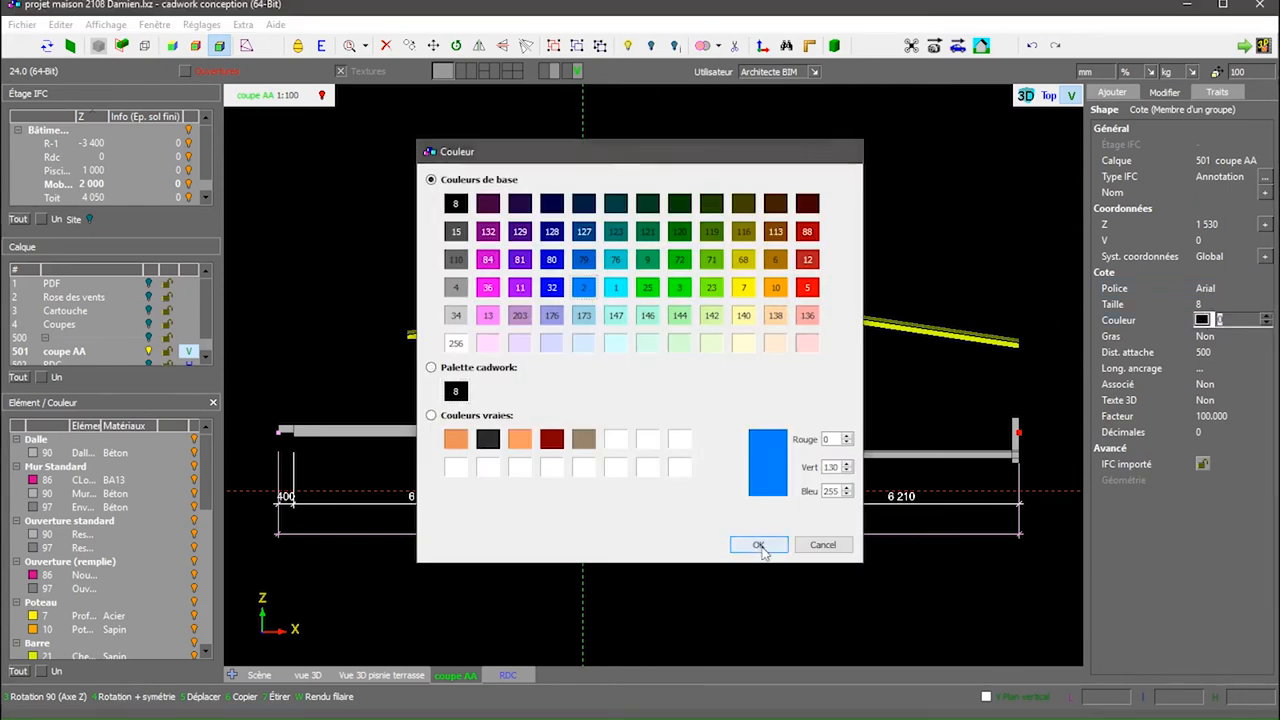
left_click(758, 544)
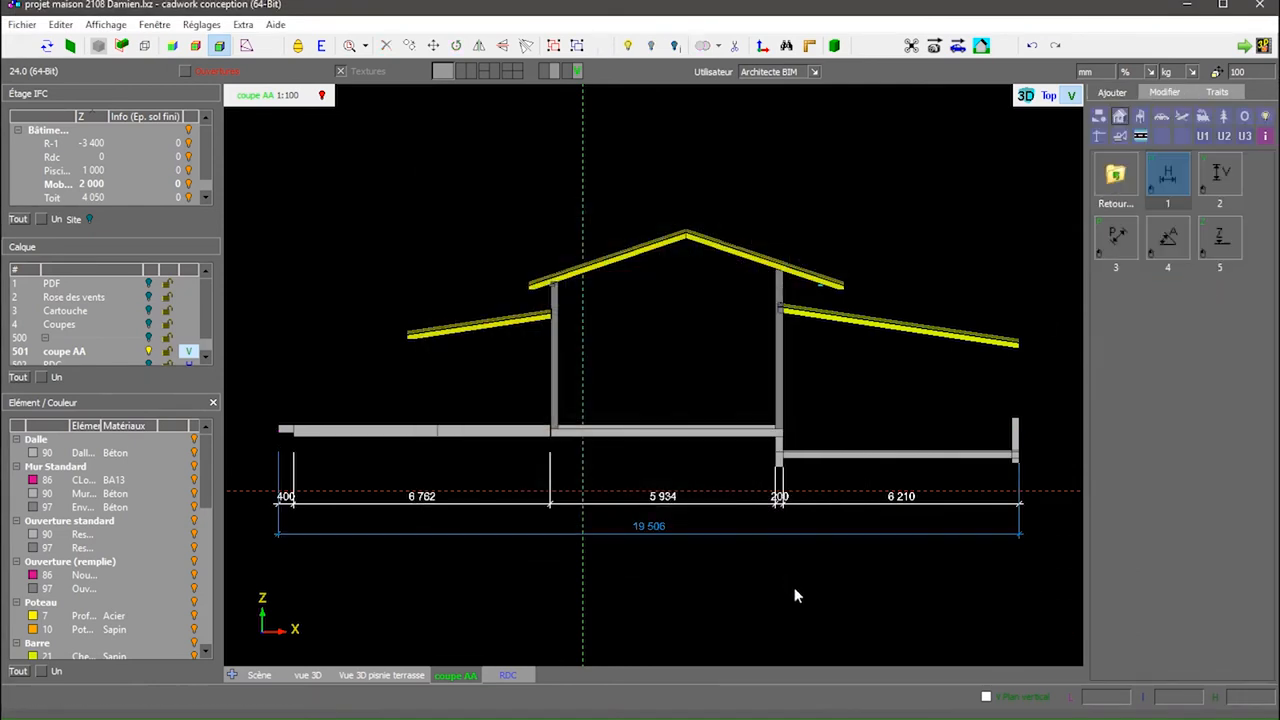
Step: Add a 2D text reading "Séjour" in the central room of the section
left_click(1117, 180)
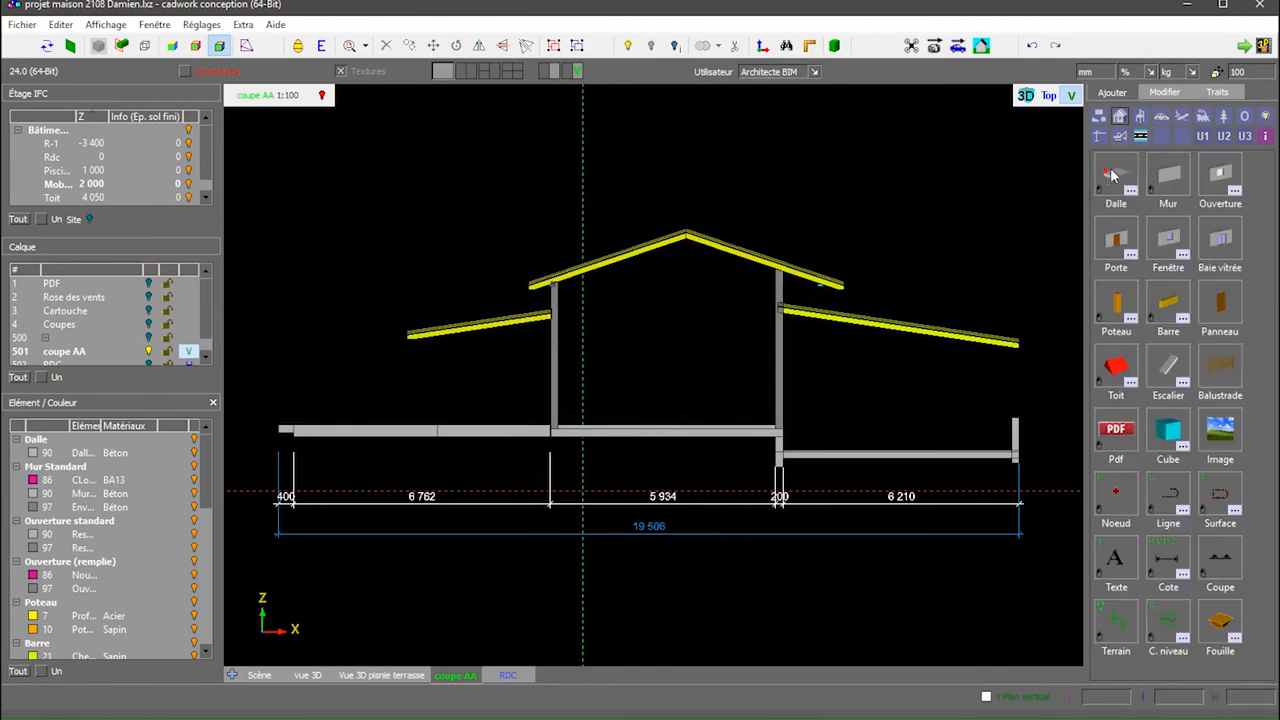
left_click(1117, 563)
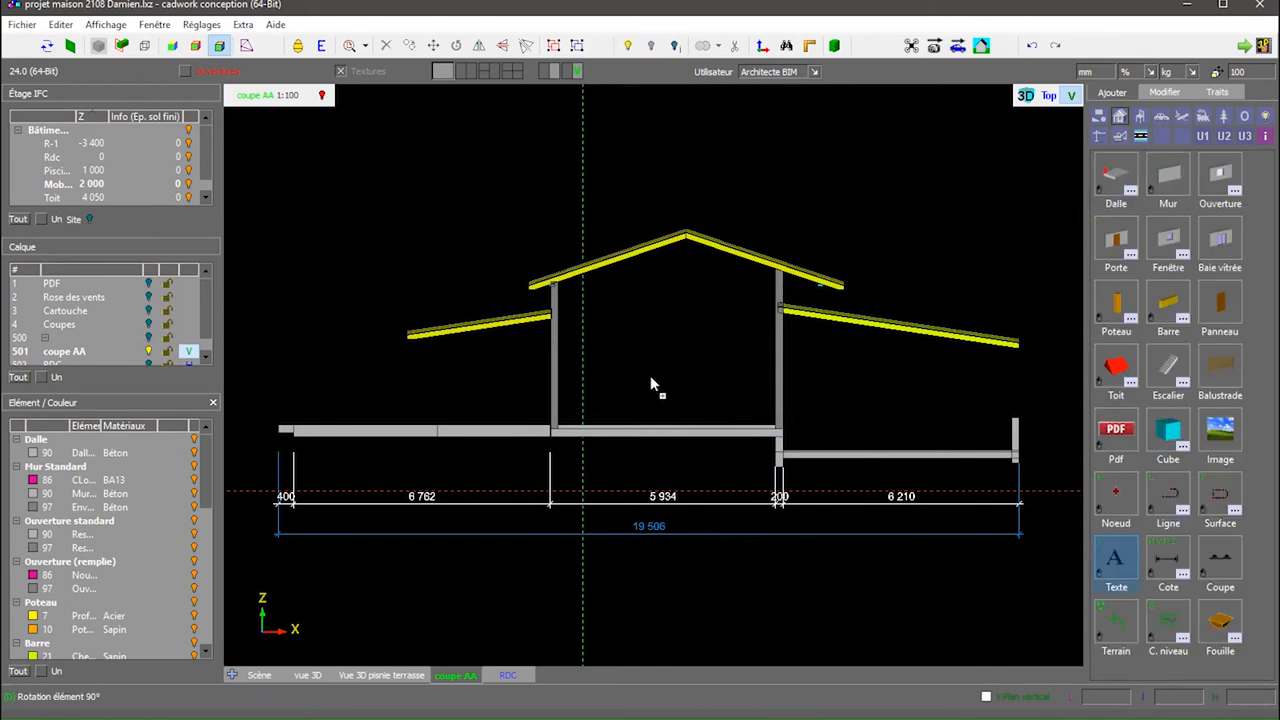
left_click(1120, 565)
left_click(583, 491)
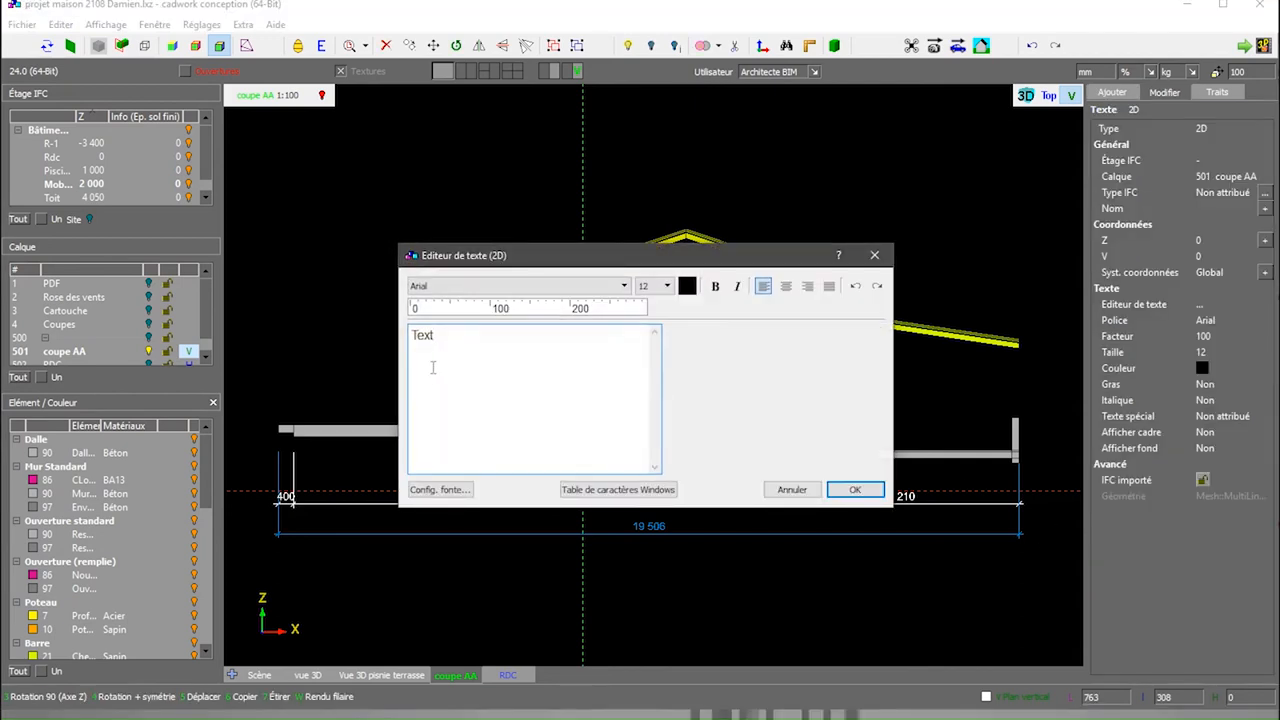
key("ctrl+a")
type("Séjour")
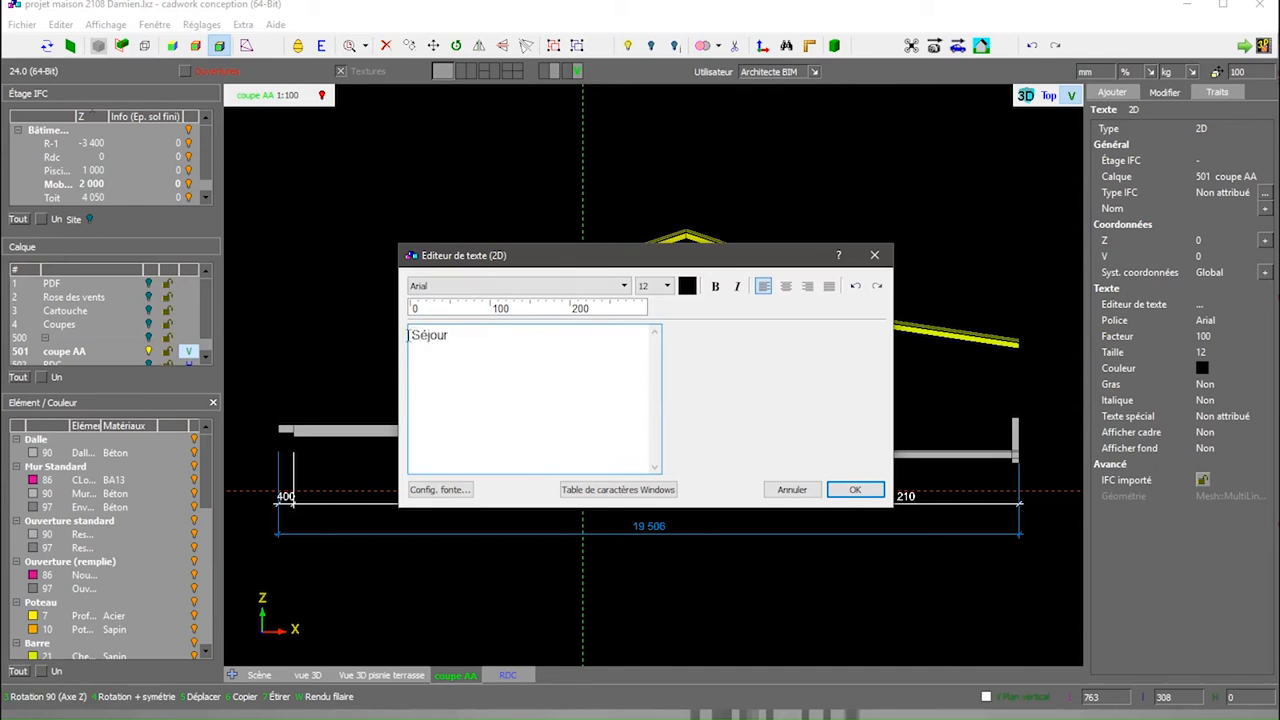
Step: Format the "Séjour" text as bold and italic, keeping size 12
left_click(668, 287)
left_click(668, 287)
left_click(715, 287)
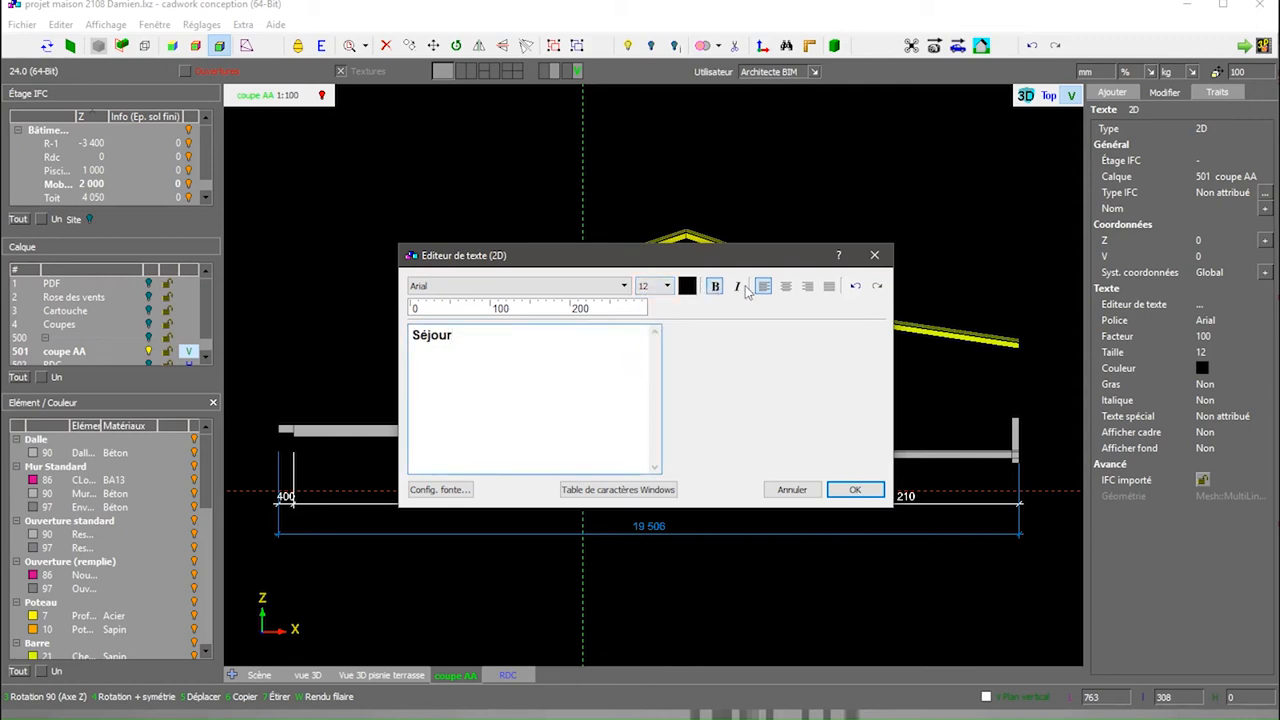
left_click(737, 287)
left_click(855, 491)
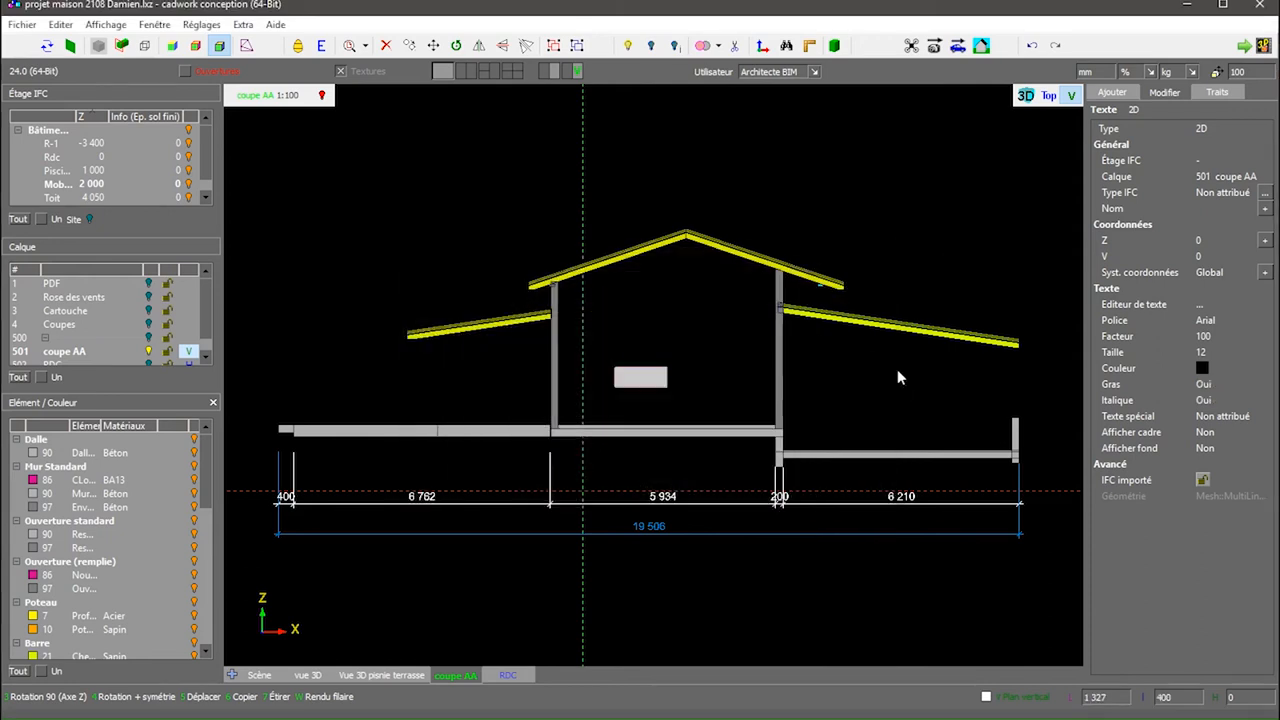
Step: Copy the "Séjour" text into the carport area under the lower roof
left_click(616, 379)
key("6")
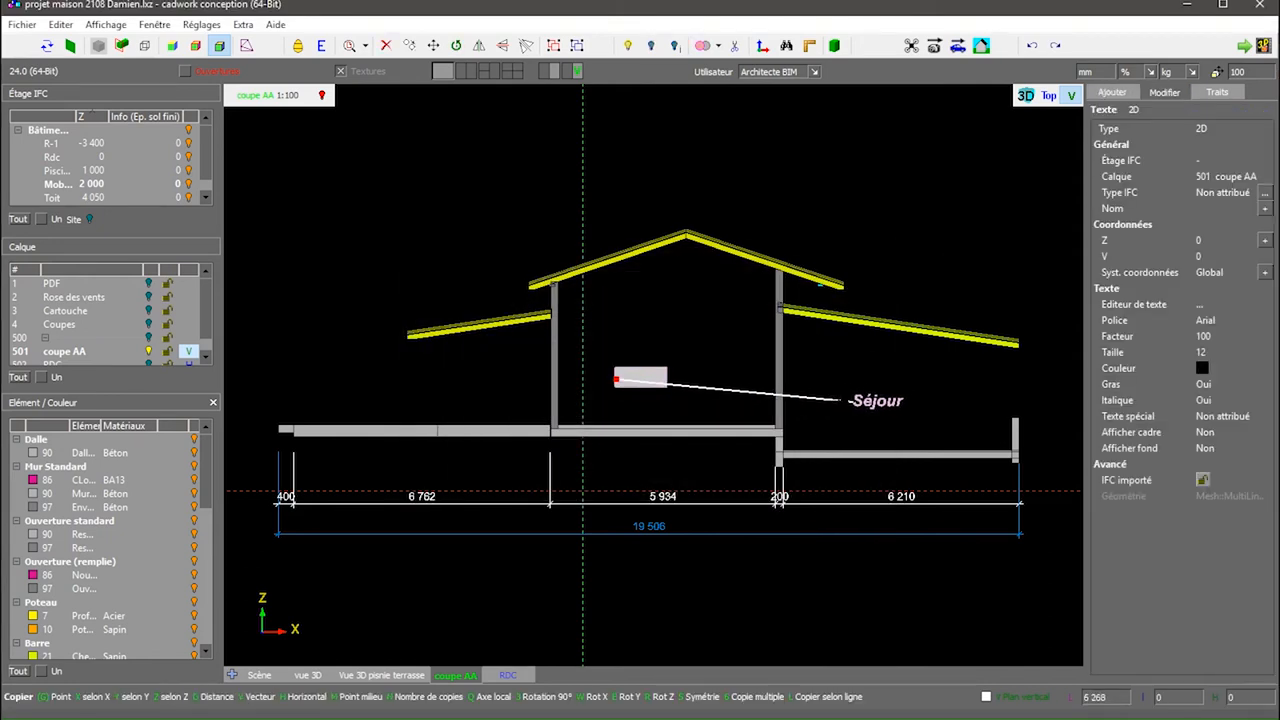
left_click(839, 401)
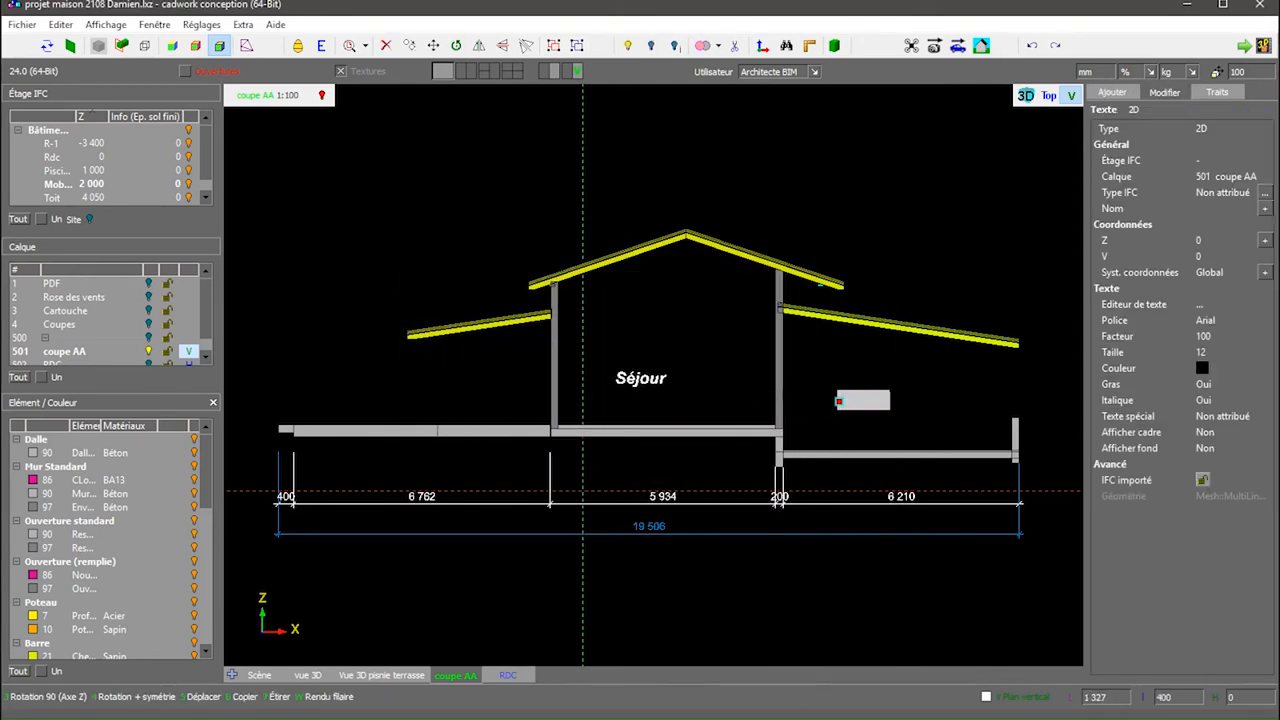
Step: Change the copied text in the carport to "Auvent garage" and colour it blue, base colour 2
left_click(1220, 305)
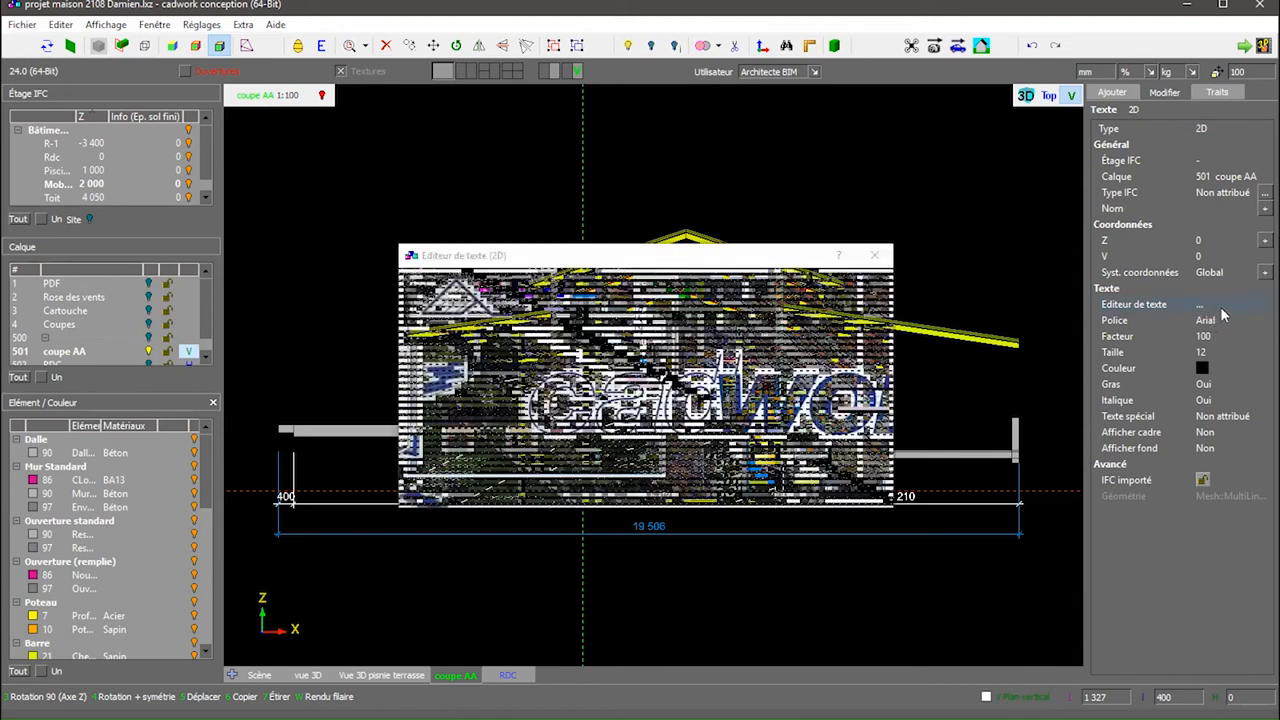
left_click_drag(470, 335, 366, 337)
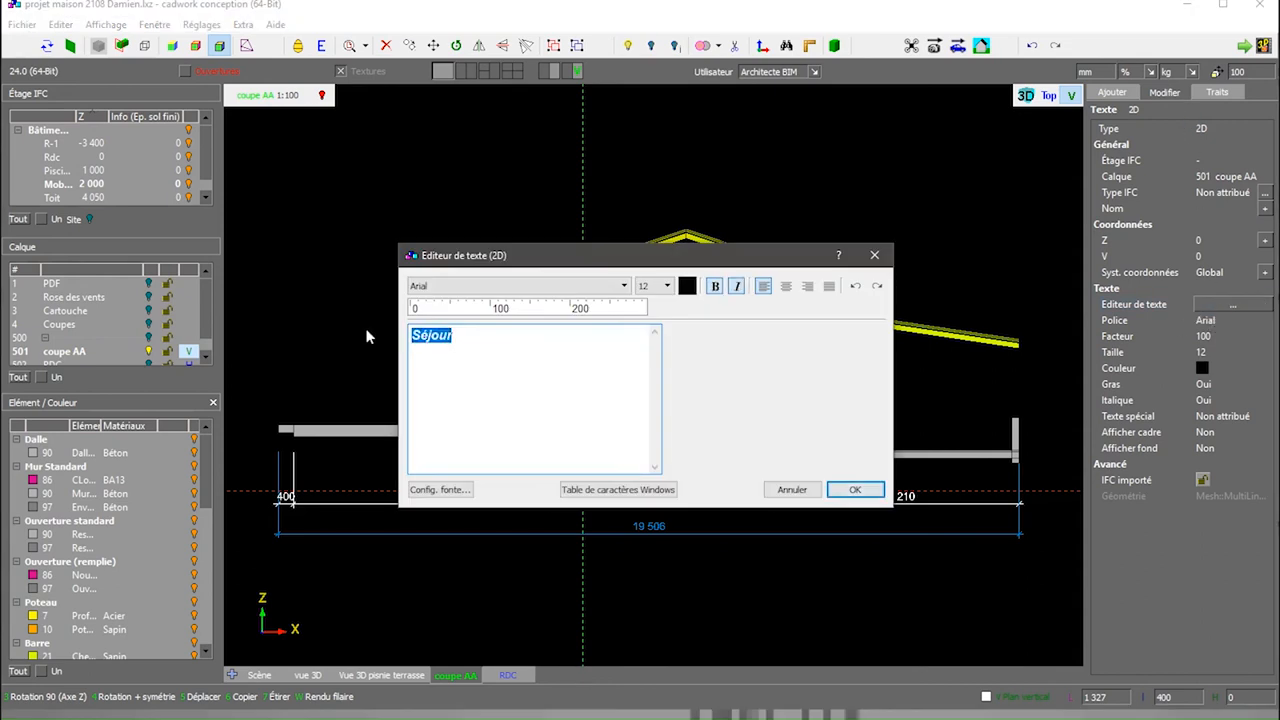
type("Auvent garage")
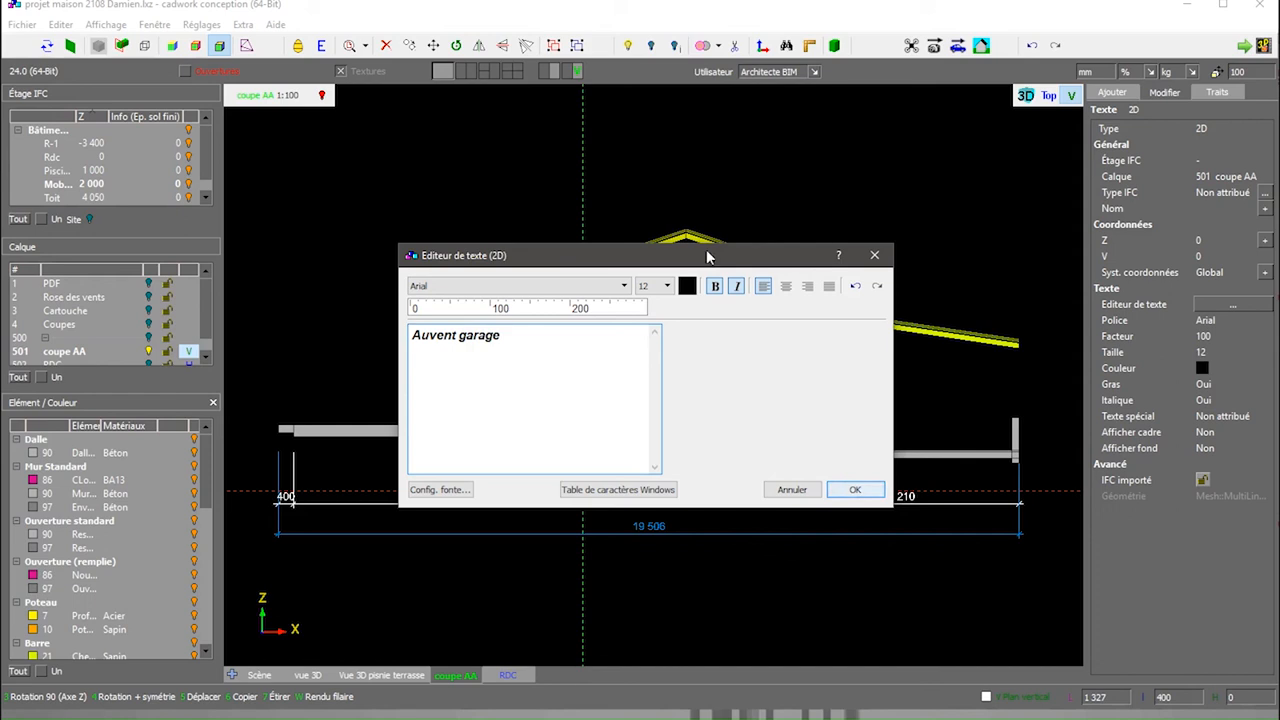
left_click(687, 286)
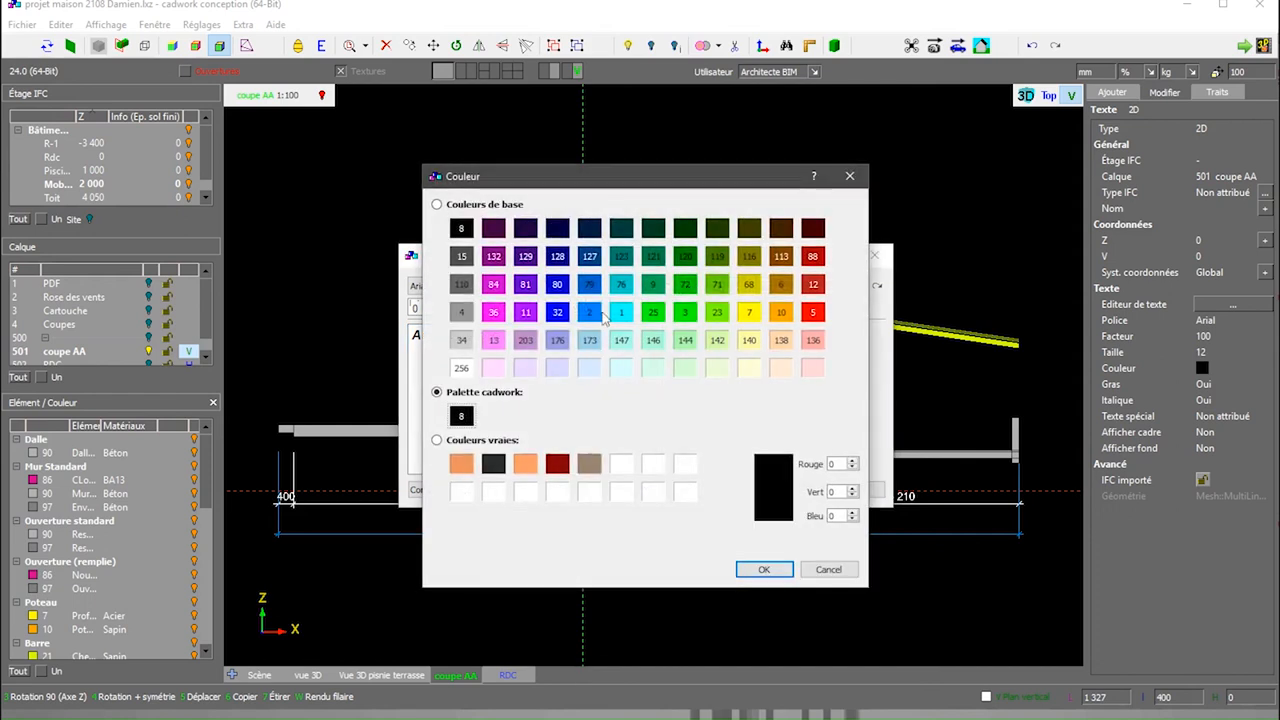
left_click(589, 312)
left_click(764, 569)
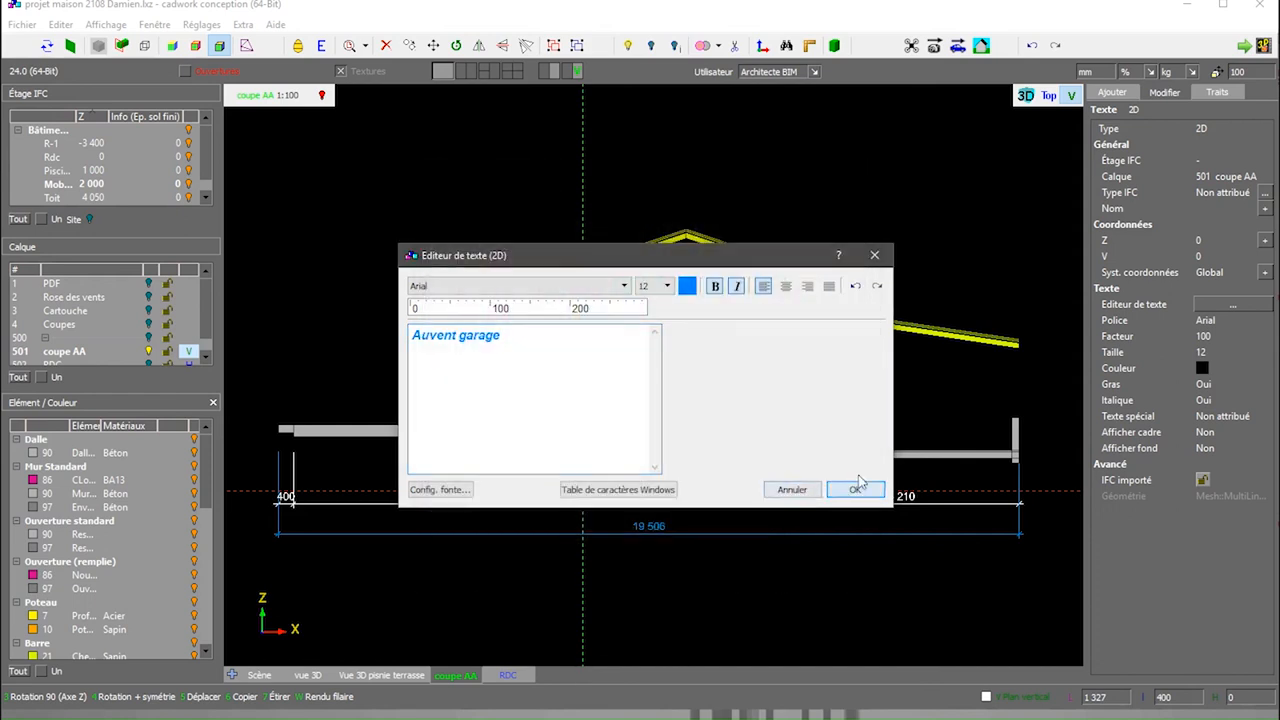
left_click(853, 489)
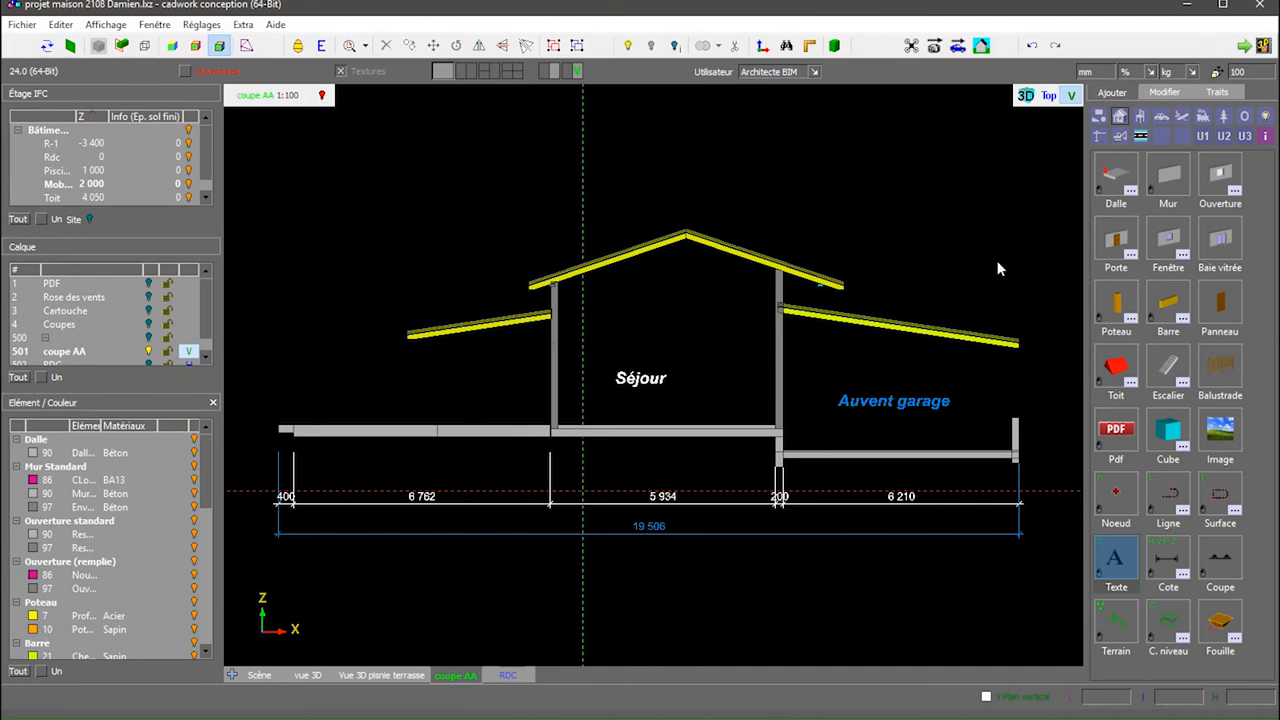
Step: Place elevation marks for the top of the carport slab and for the finished floor of the Séjour
left_click(1187, 572)
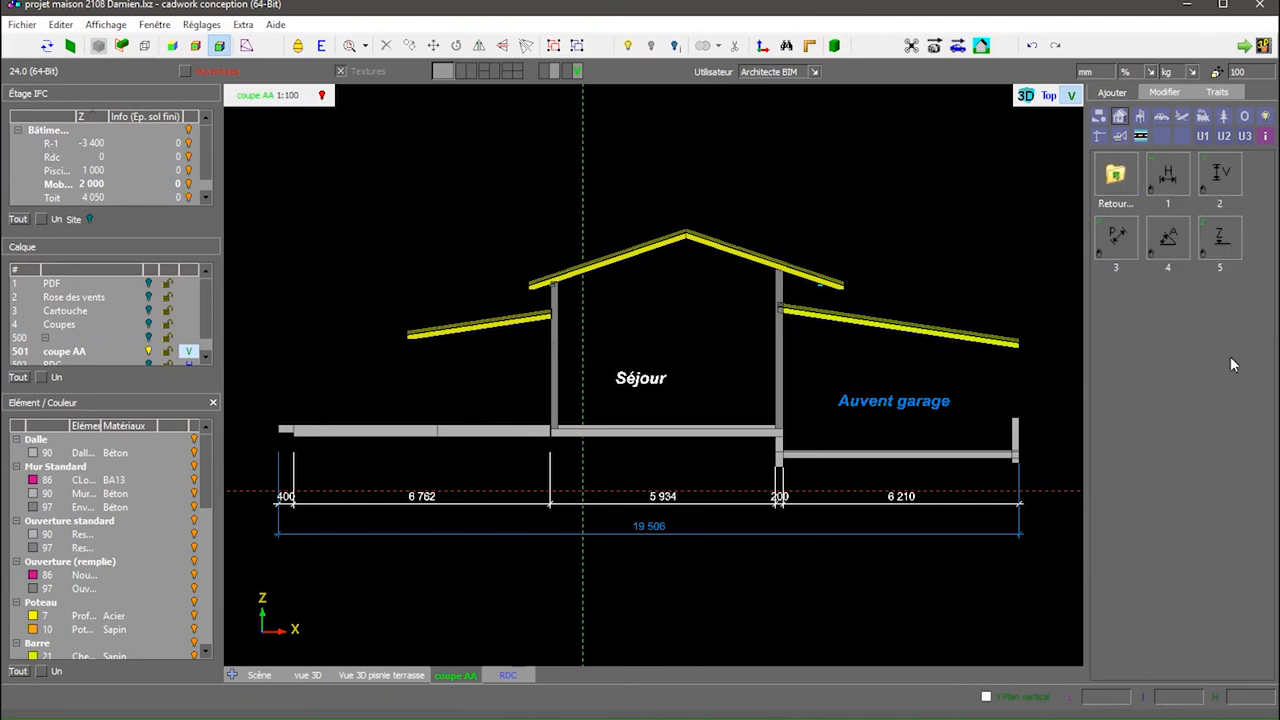
left_click(1216, 237)
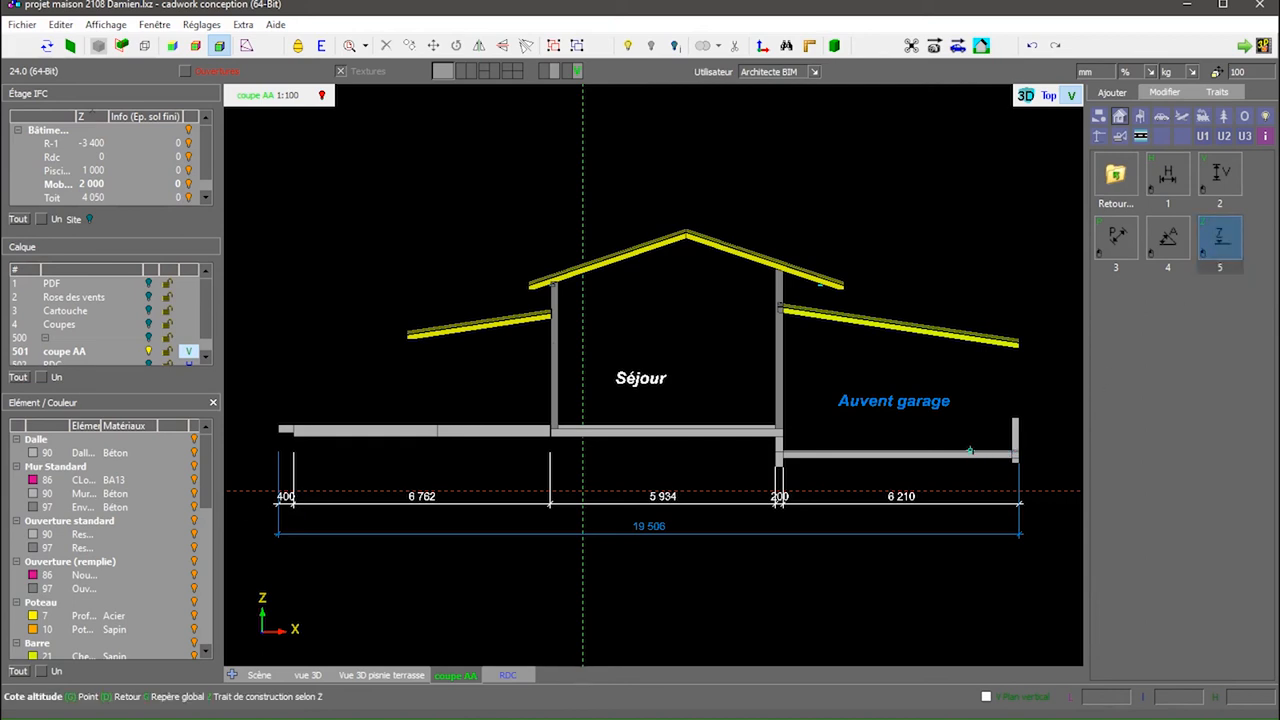
left_click(1017, 451)
left_click(976, 449)
left_click(776, 427)
left_click(719, 425)
Step: Place elevation marks for the house slab level beside the carport-side wall and for the roof ridge
left_click(779, 432)
left_click(810, 426)
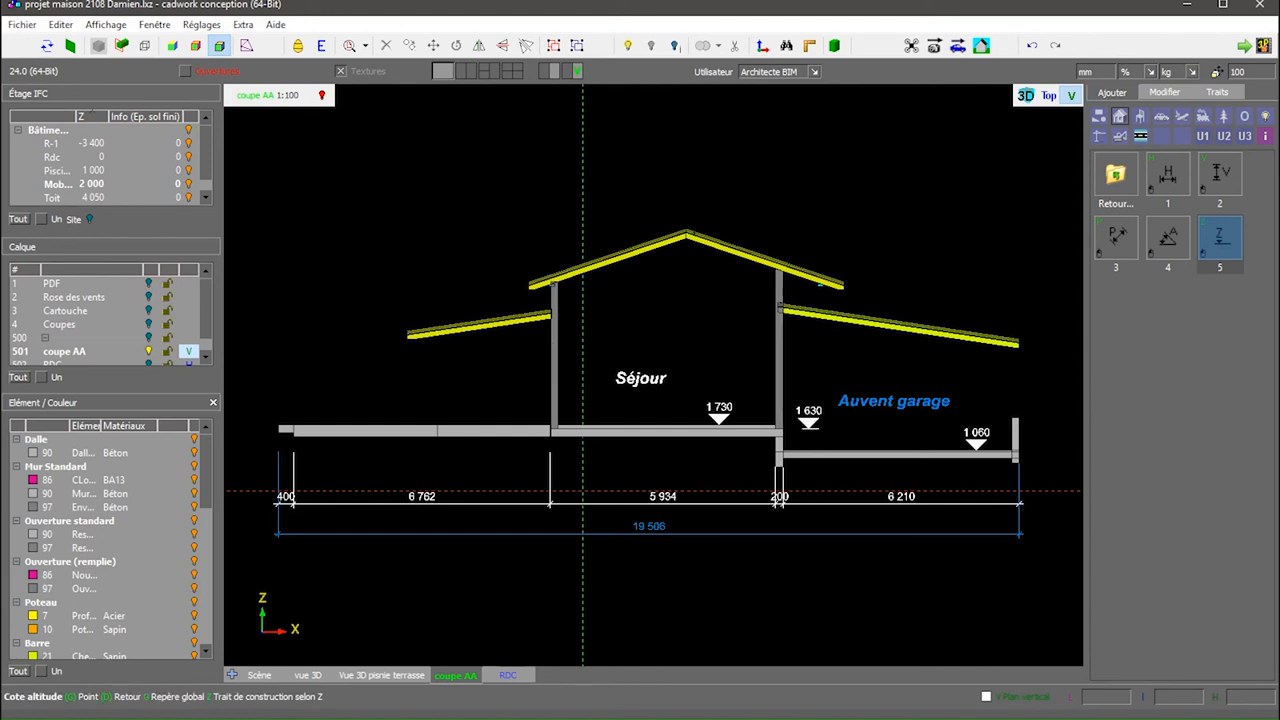
left_click(685, 229)
left_click(655, 236)
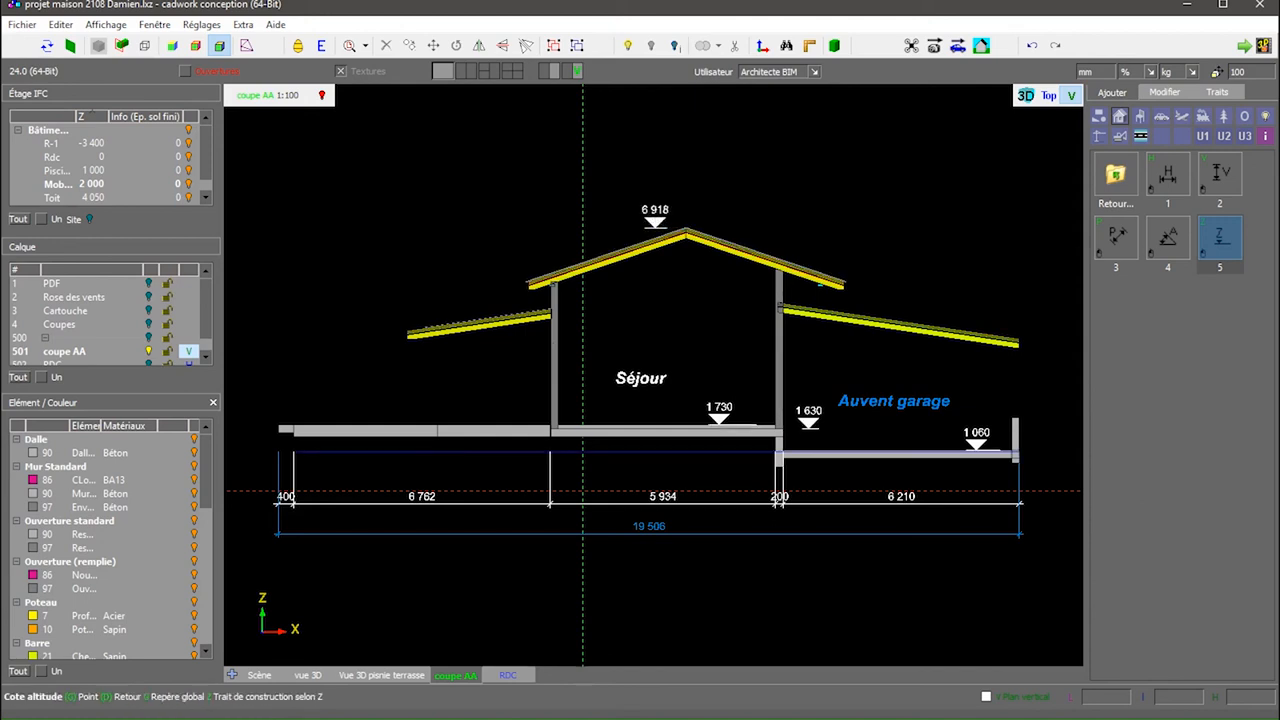